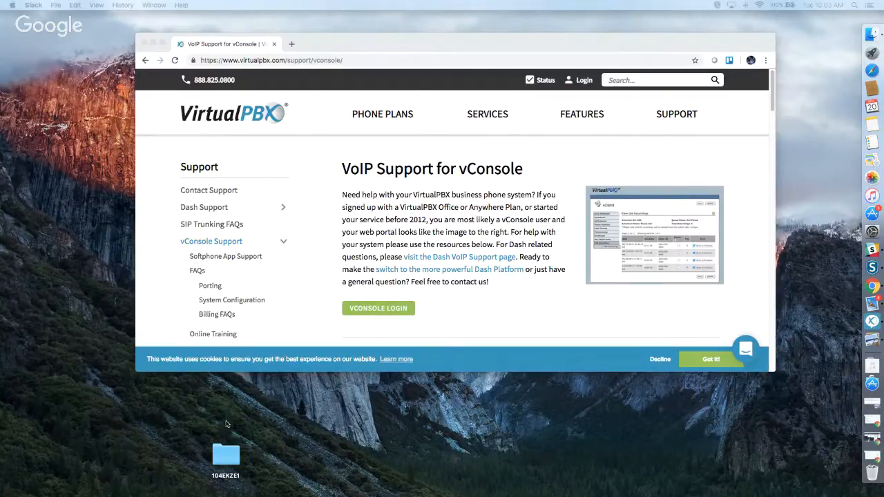
Scroll through the VirtualPBX website homepage.
scroll(521, 232, down, 10)
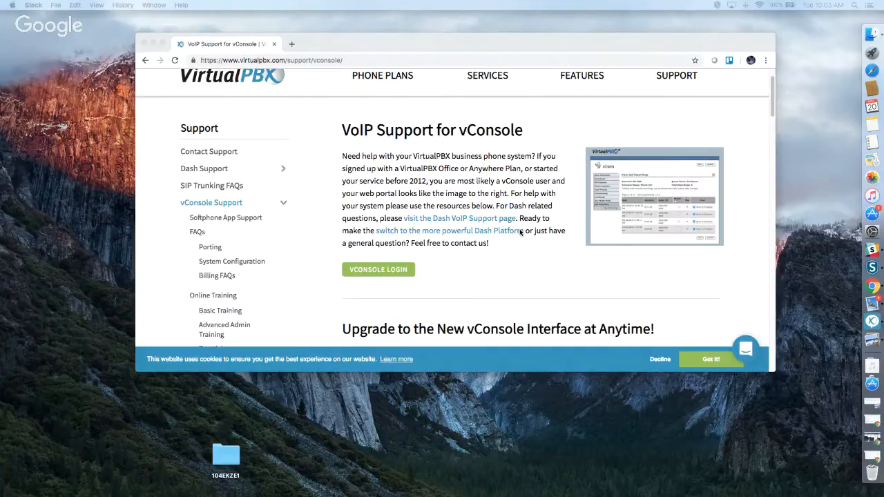
scroll(522, 233, down, 2)
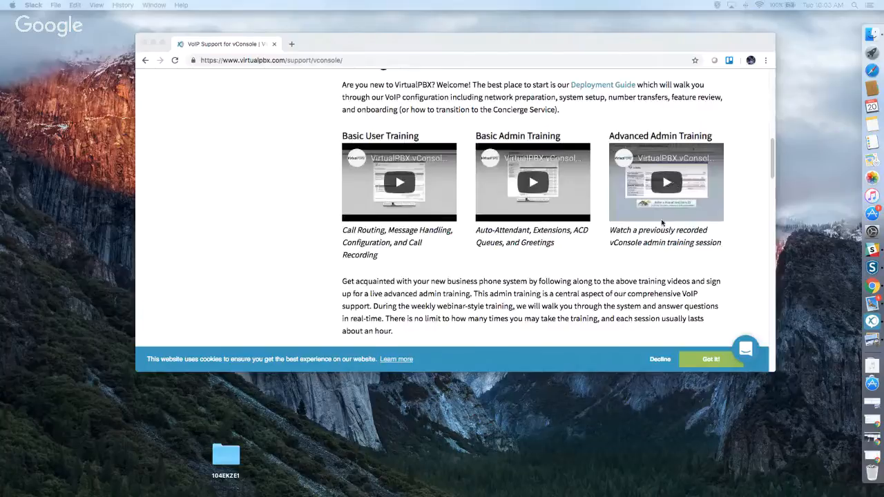
scroll(663, 223, up, 10)
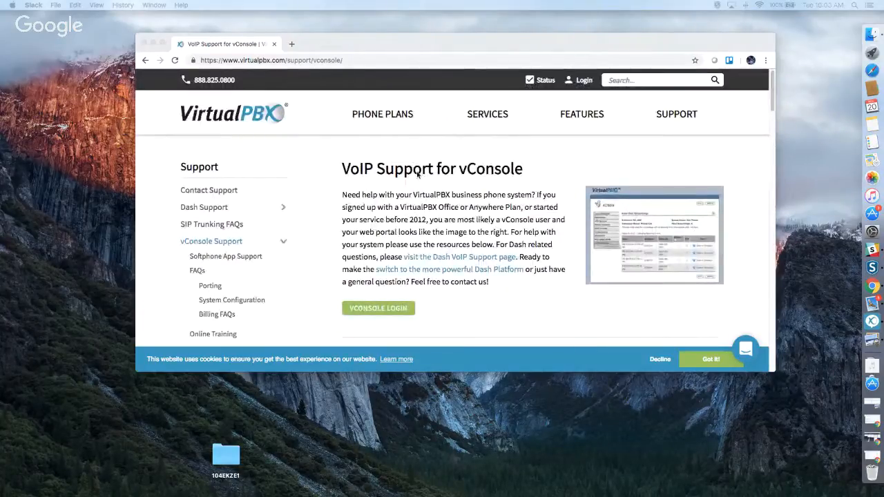
scroll(561, 175, down, 5)
scroll(566, 177, down, 5)
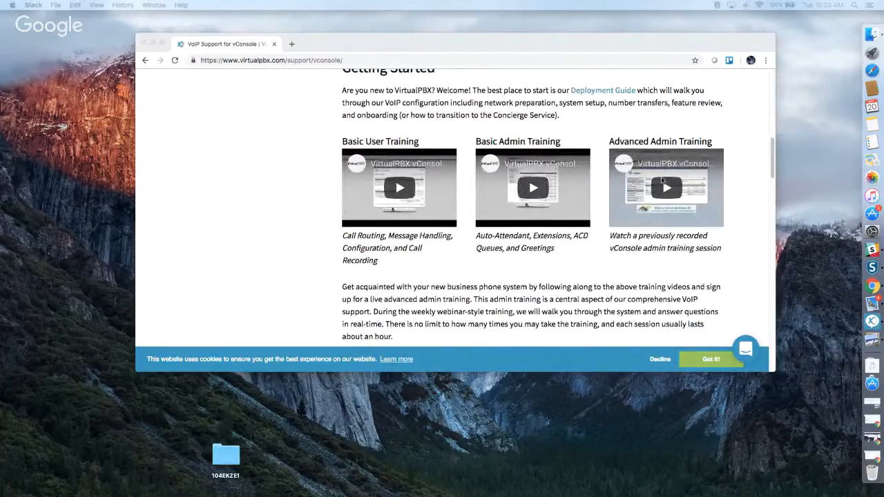
scroll(661, 180, down, 10)
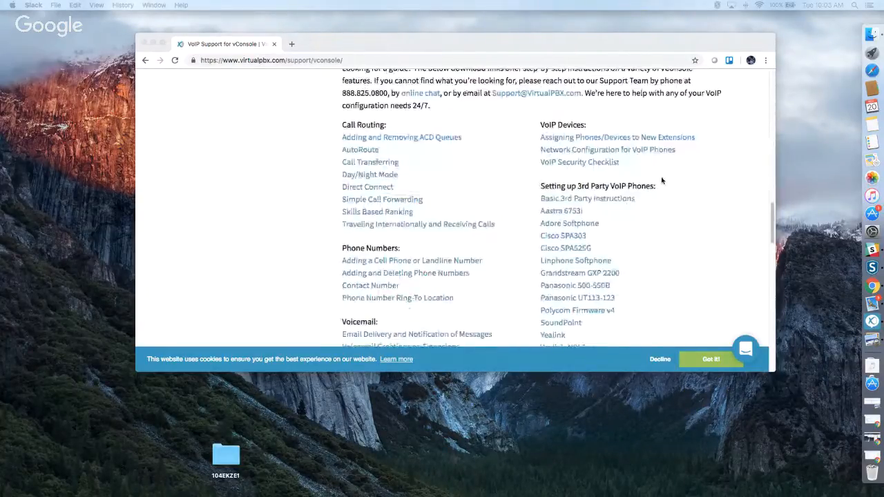
scroll(662, 180, down, 5)
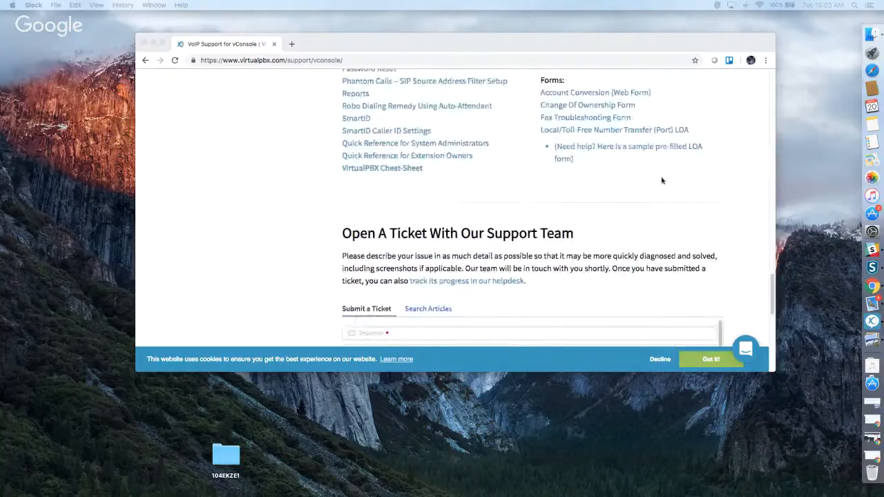
scroll(662, 180, up, 10)
scroll(661, 180, up, 10)
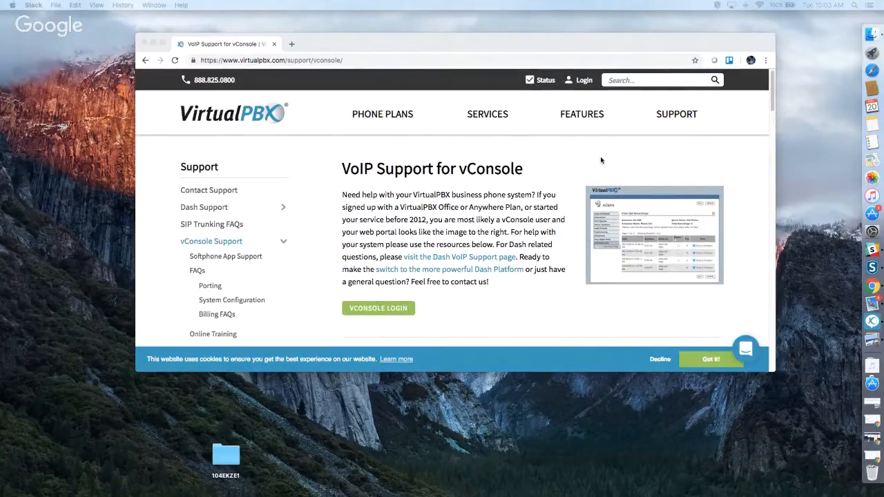
Go to the PBX Login page and review its Dash, Web Phone and vConsole sections.
click(584, 83)
click(584, 82)
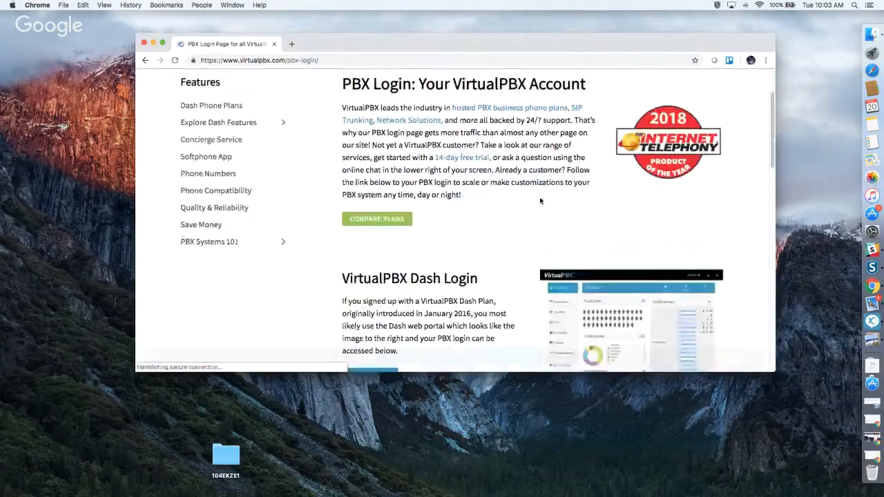
scroll(385, 198, down, 5)
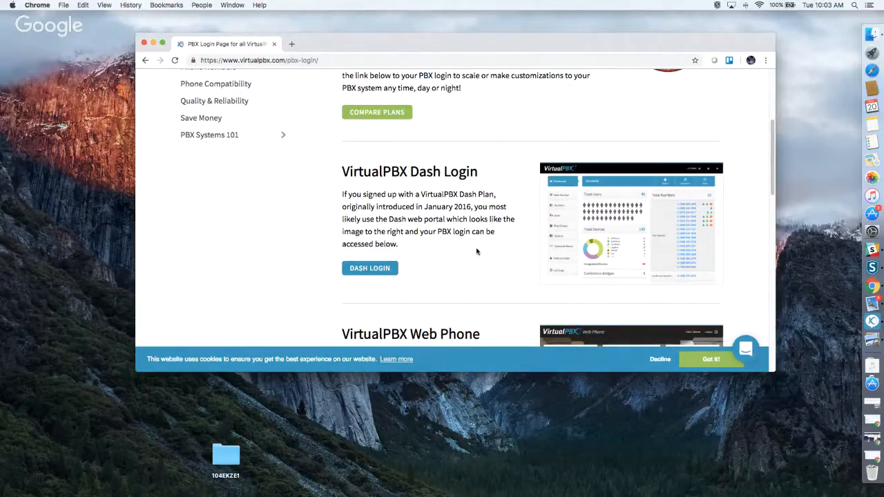
scroll(477, 252, down, 4)
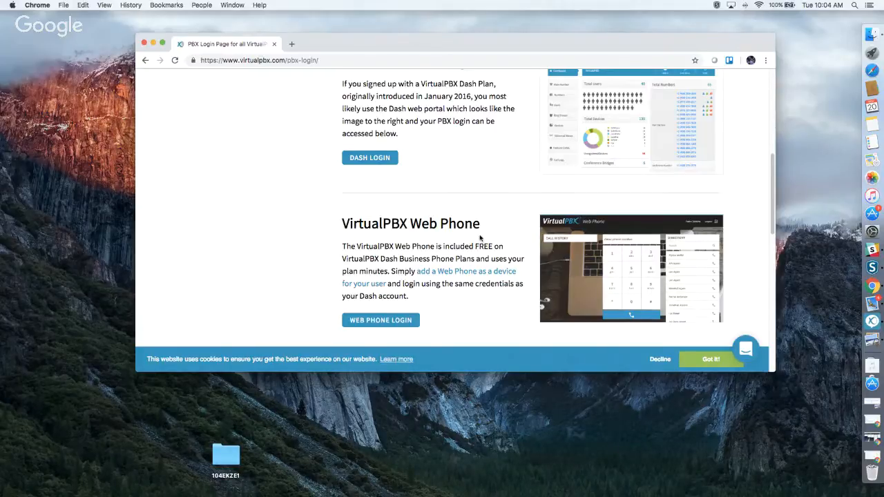
scroll(460, 249, down, 5)
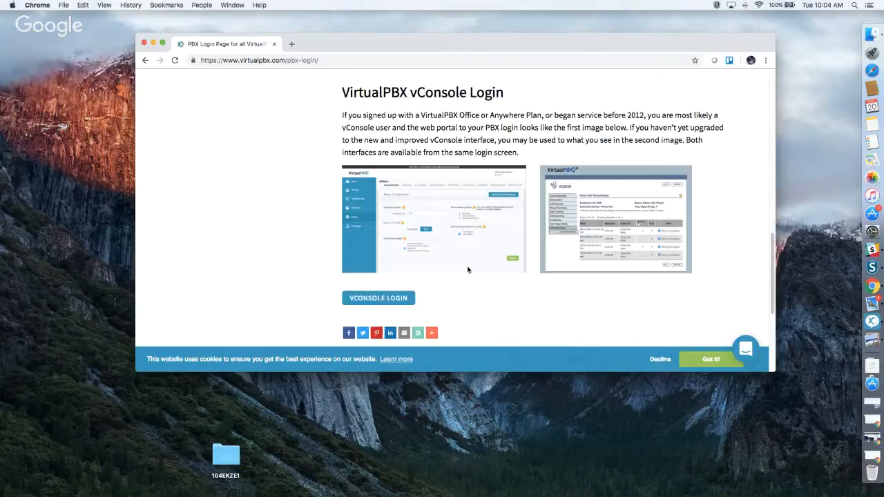
scroll(464, 263, up, 10)
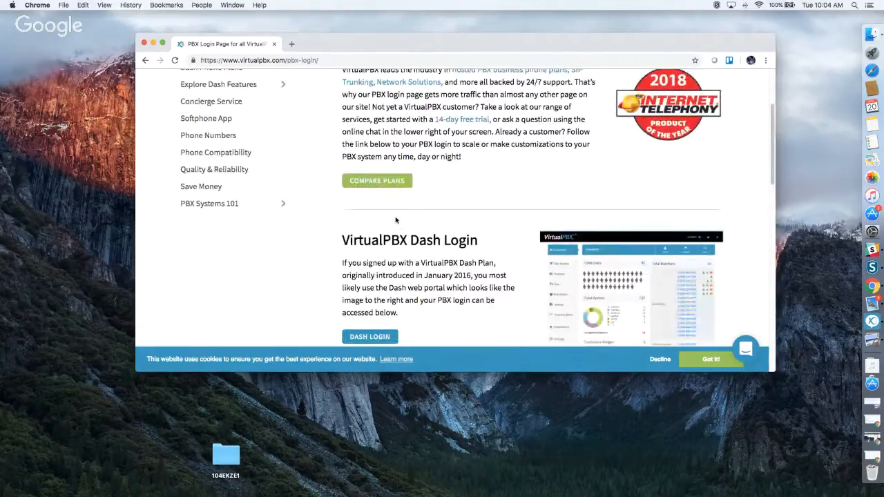
Sign out of the old Helpdesk Dash session, then open DASH LOGIN in a new tab.
click(873, 457)
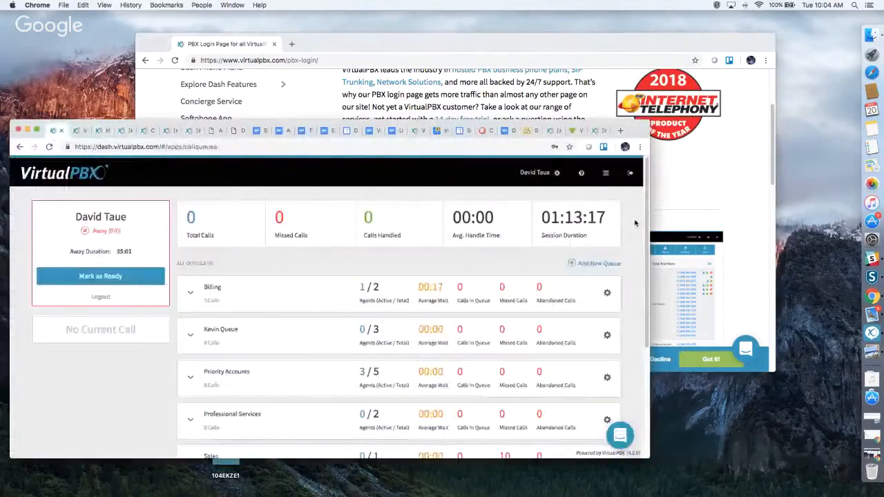
click(631, 173)
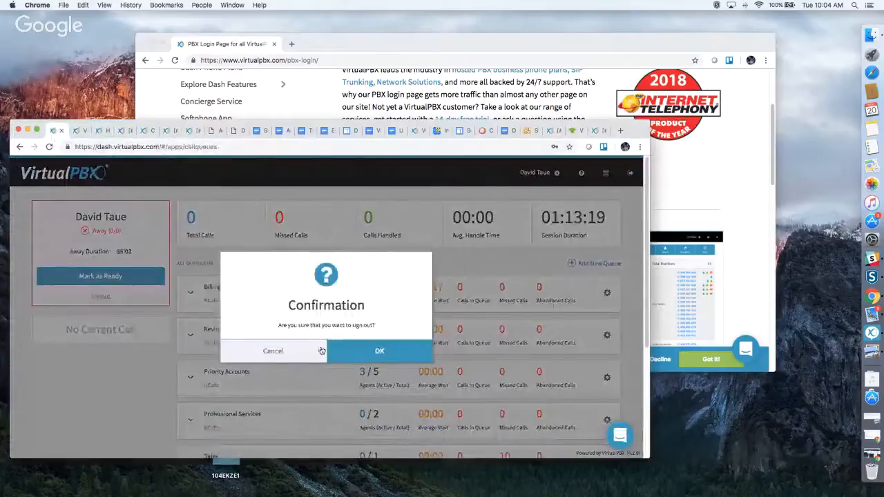
click(366, 351)
click(28, 131)
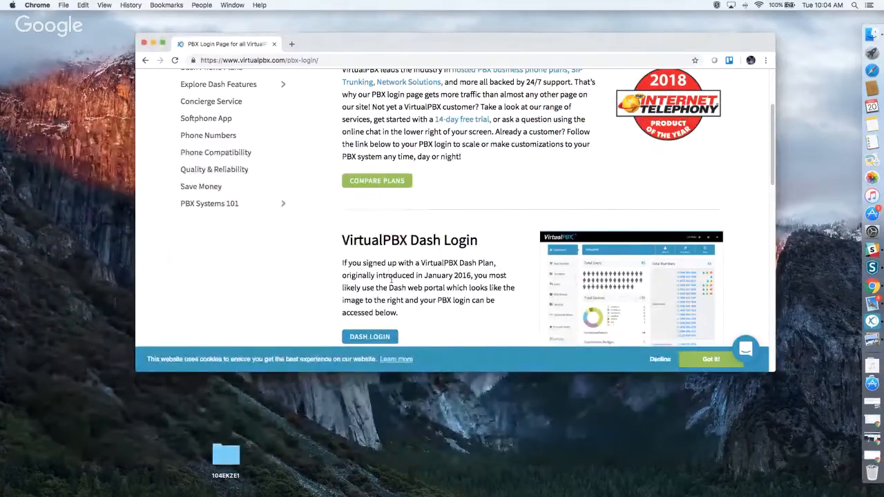
click(375, 336)
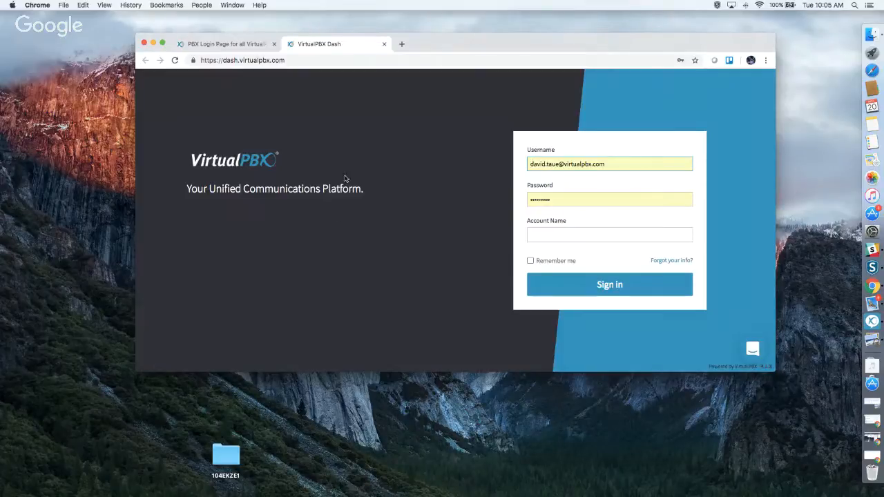
Enter the sandbox test account name and its password, then sign in to Dash.
click(595, 235)
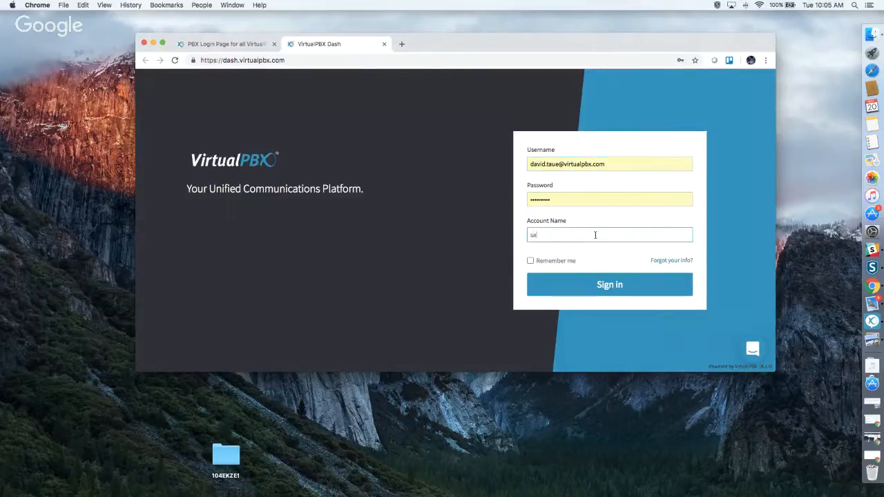
drag(553, 200, 513, 202)
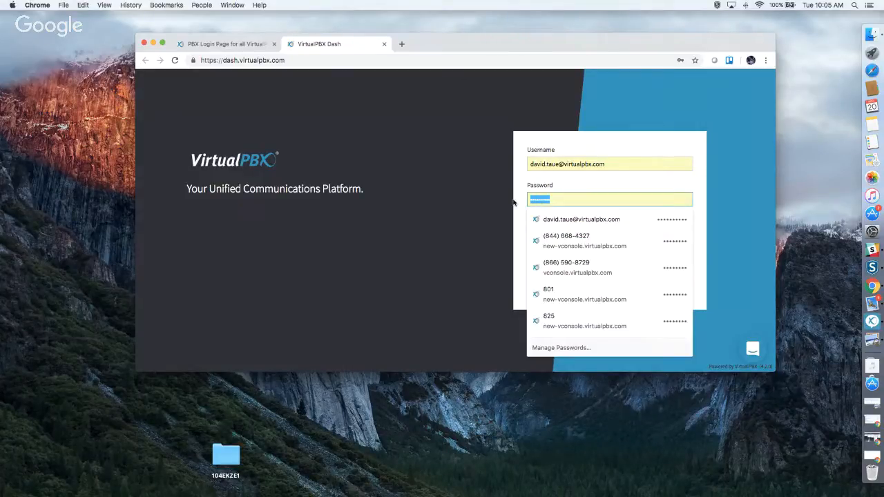
text(••••••)
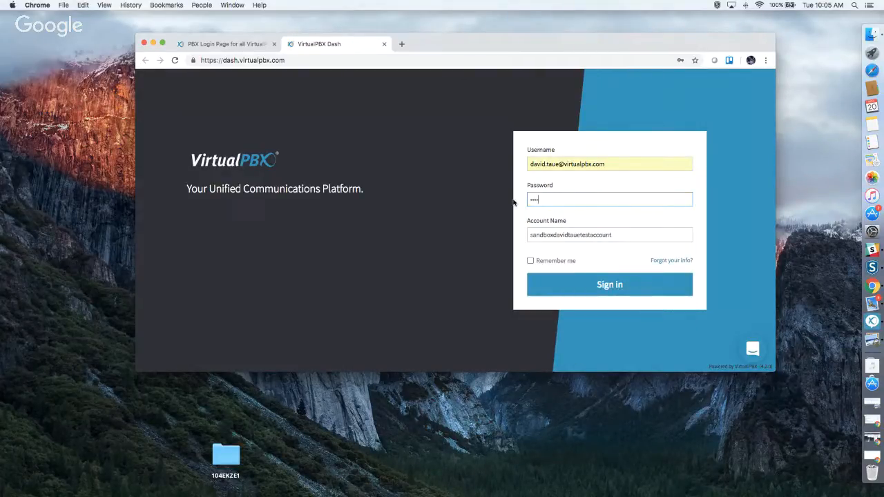
text(••)
click(591, 284)
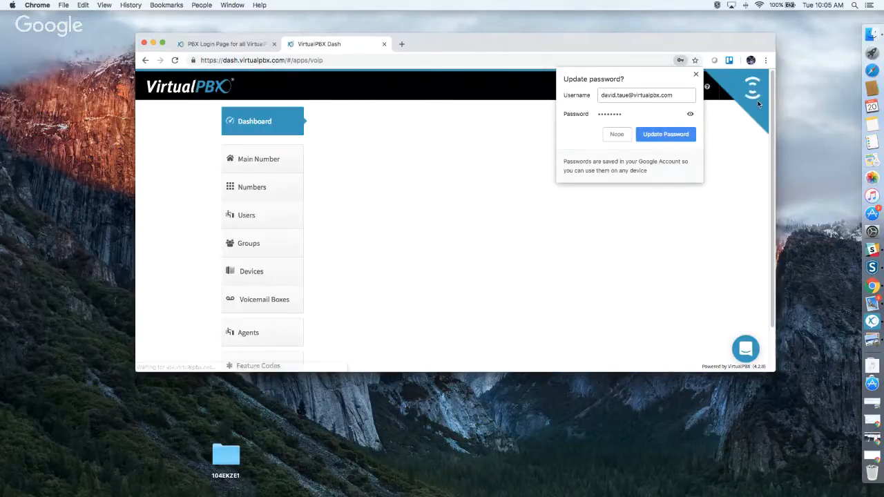
Decline Chrome's Update password prompt with Nope to reveal the Dash dashboard.
click(696, 74)
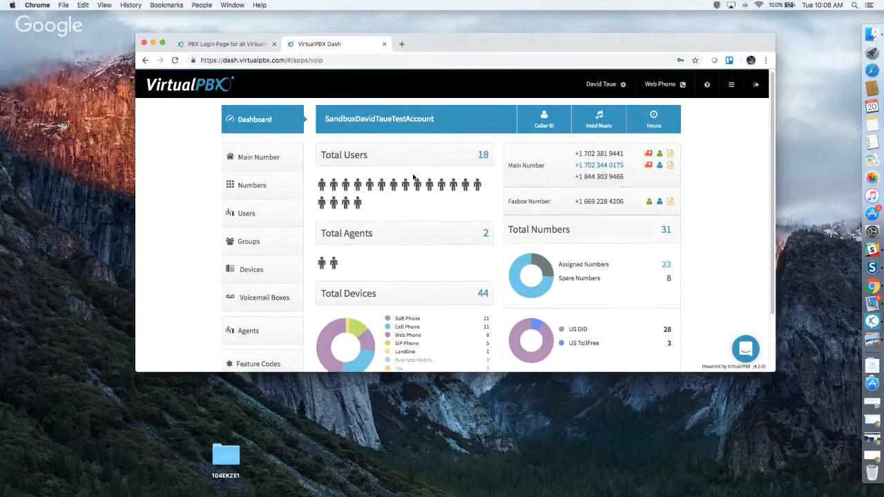
scroll(414, 179, down, 2)
scroll(414, 178, down, 1)
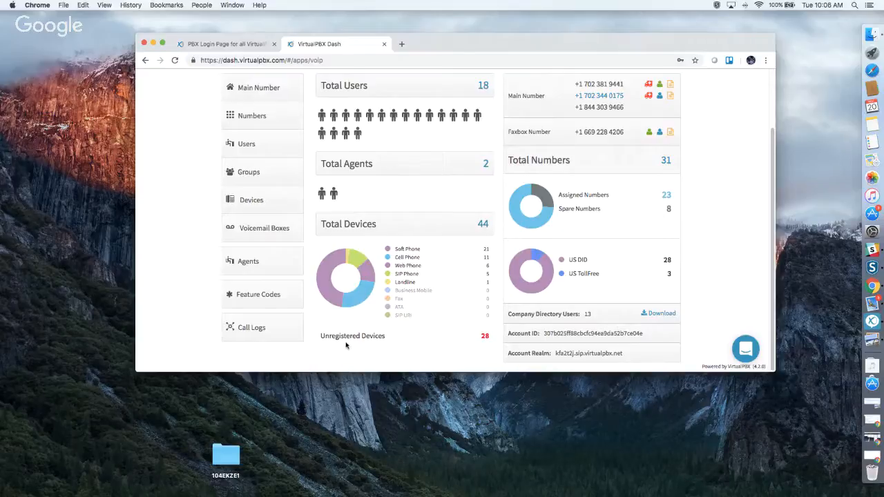
scroll(346, 345, up, 3)
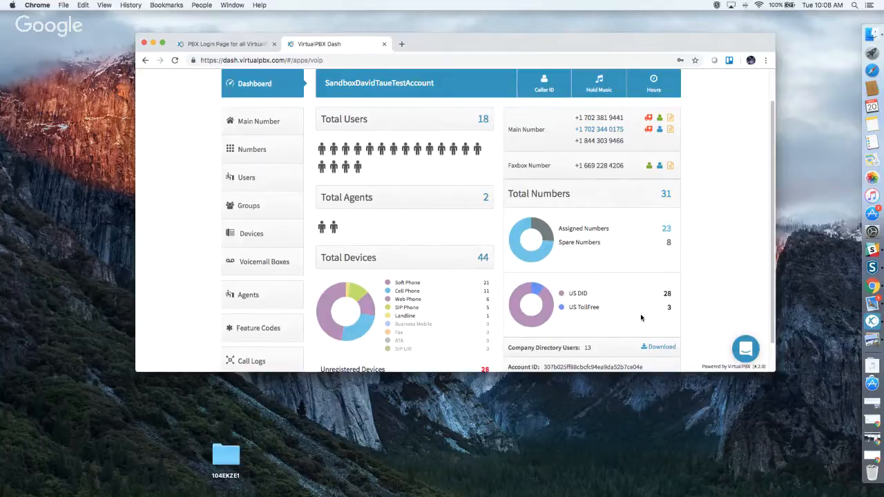
scroll(641, 318, down, 1)
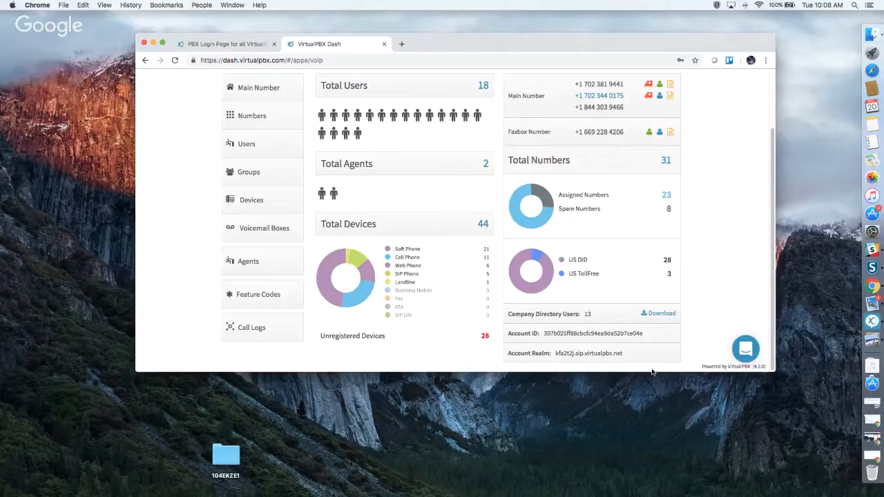
scroll(639, 337, up, 3)
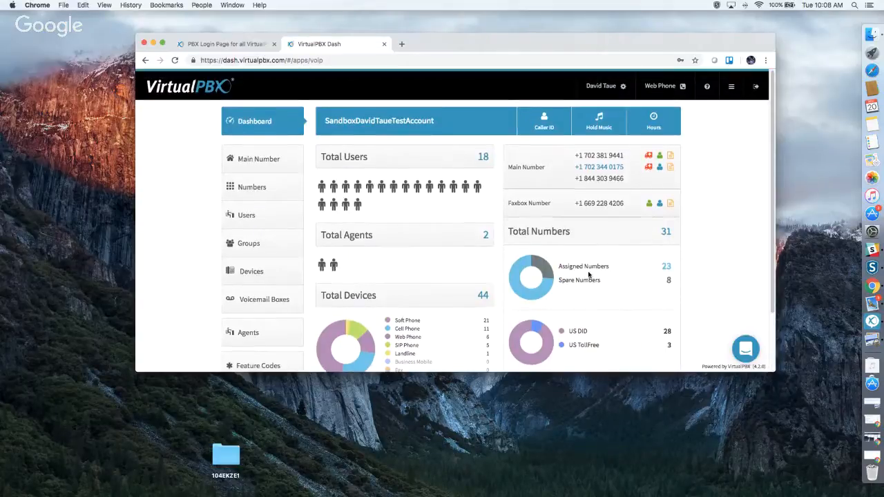
Save the company caller ID with name Vegas Test and its Las Vegas E911 address.
click(544, 124)
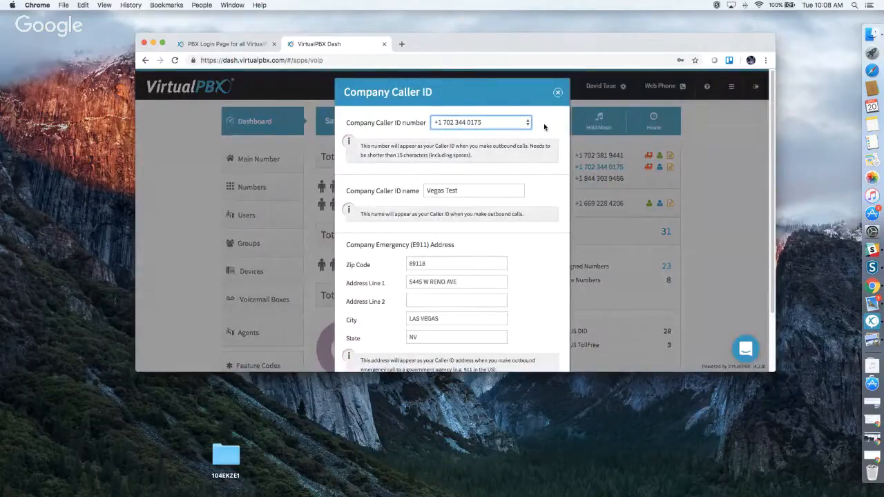
click(474, 190)
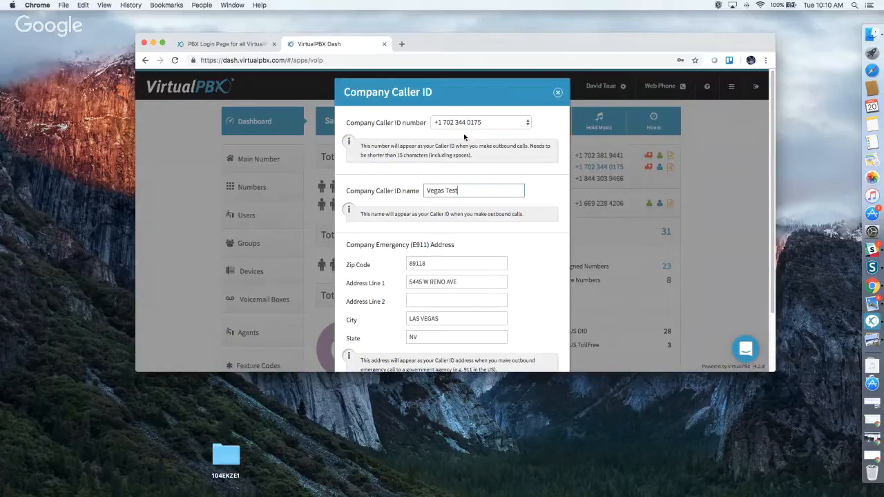
scroll(484, 235, down, 2)
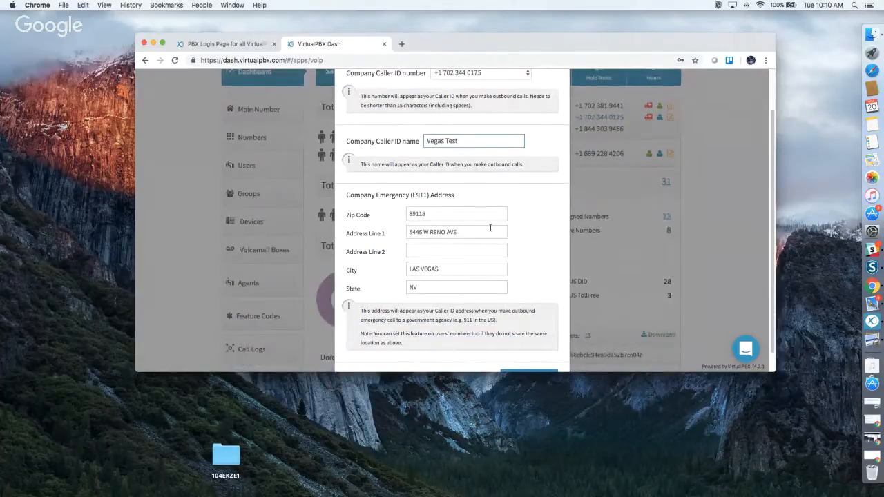
scroll(491, 228, down, 1)
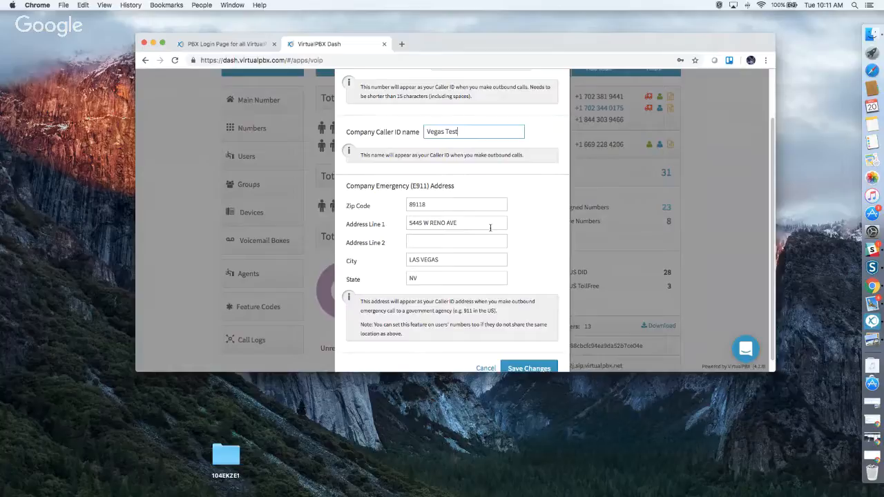
scroll(498, 233, down, 1)
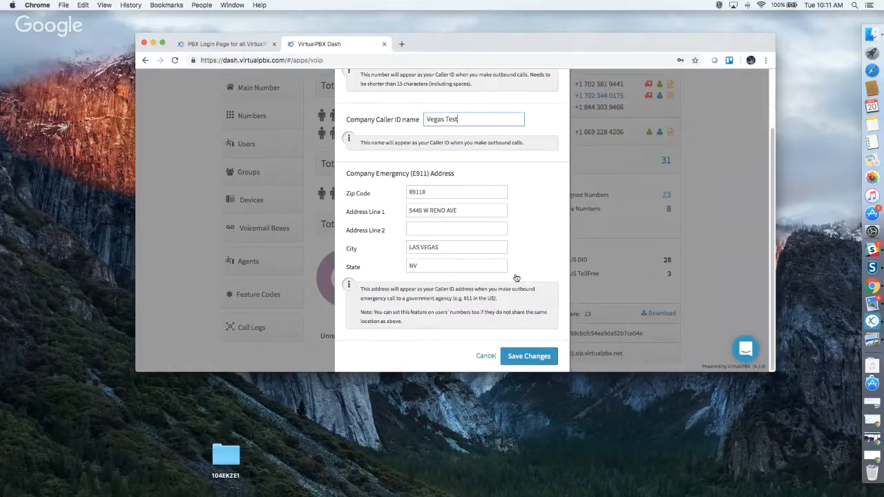
click(527, 356)
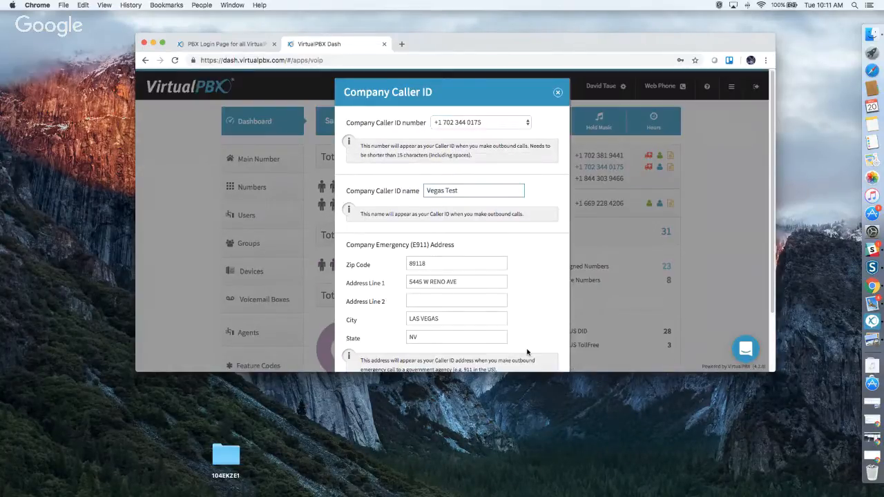
Close the Company Caller ID dialog and bring up the Hold Music settings.
click(559, 93)
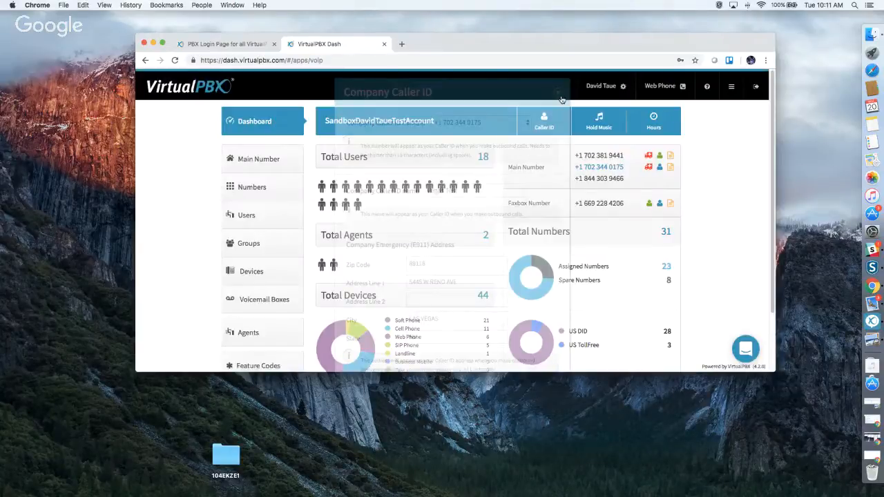
click(598, 122)
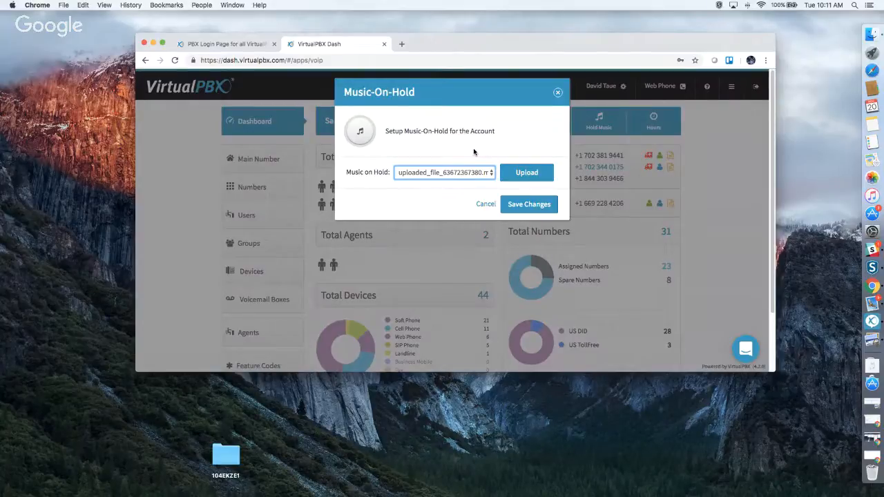
Keep uploaded_file_63672367380.mp3 as the hold music and close the Music-On-Hold dialog.
click(527, 173)
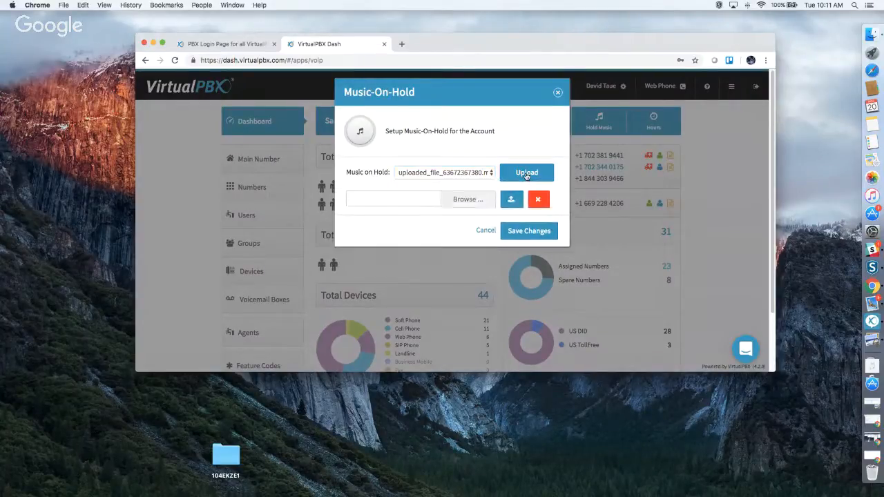
click(387, 200)
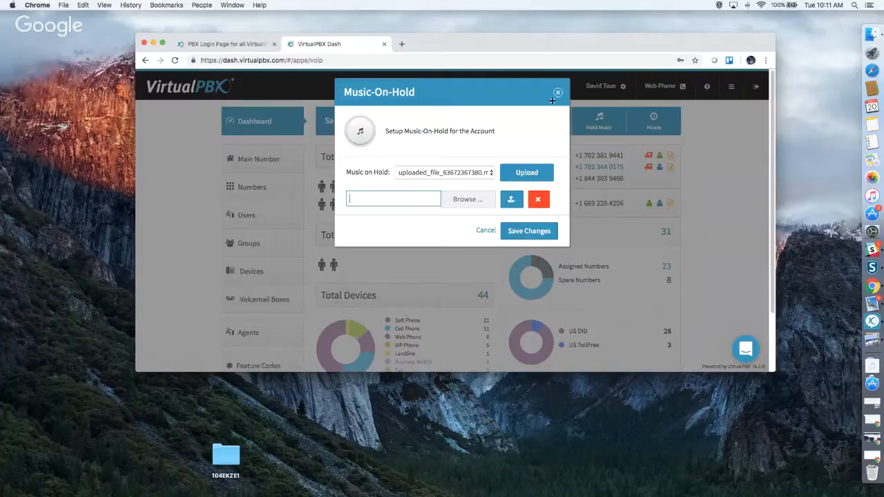
click(420, 174)
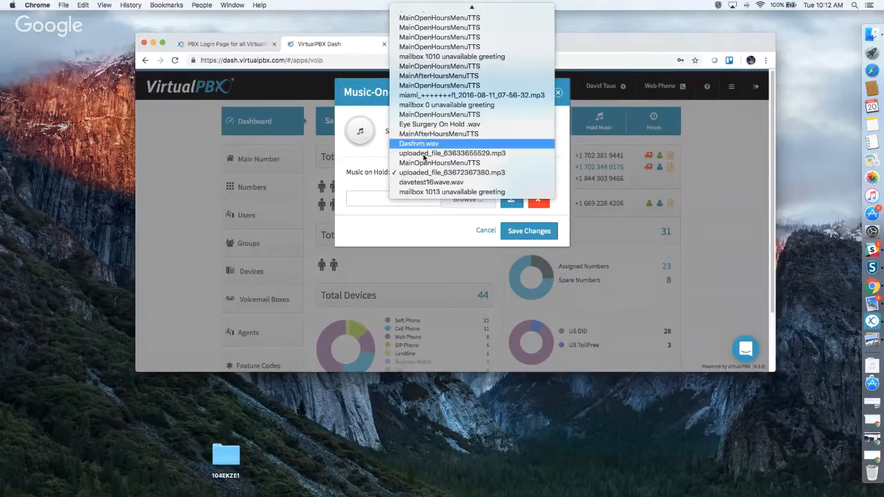
click(394, 232)
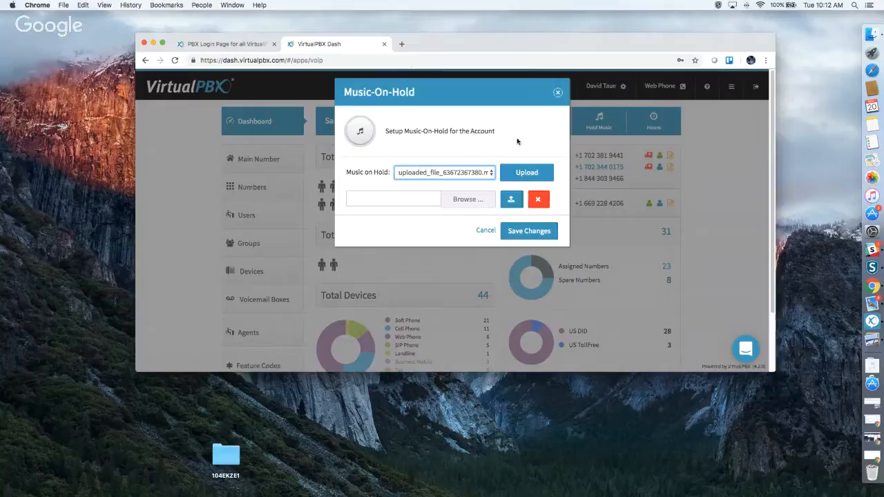
click(558, 92)
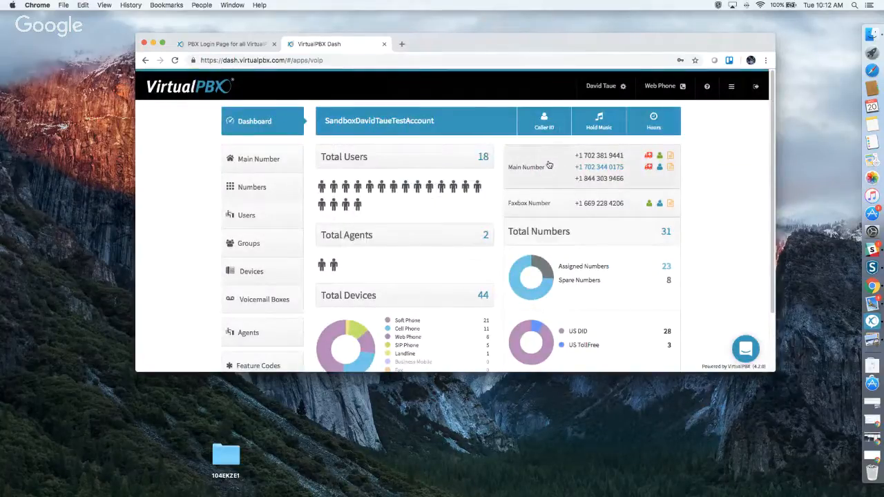
In Main Number's Office Hours Strategy, keep Monday's hours at 9:00–17:00.
click(641, 122)
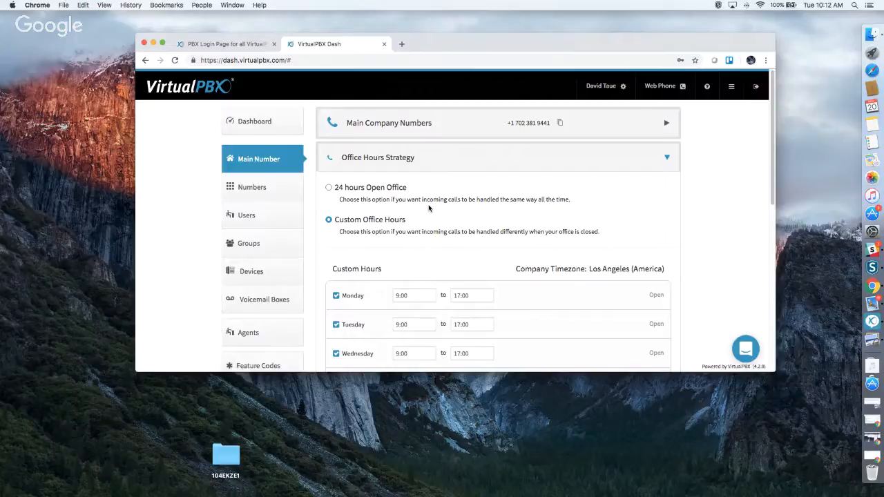
scroll(468, 224, down, 1)
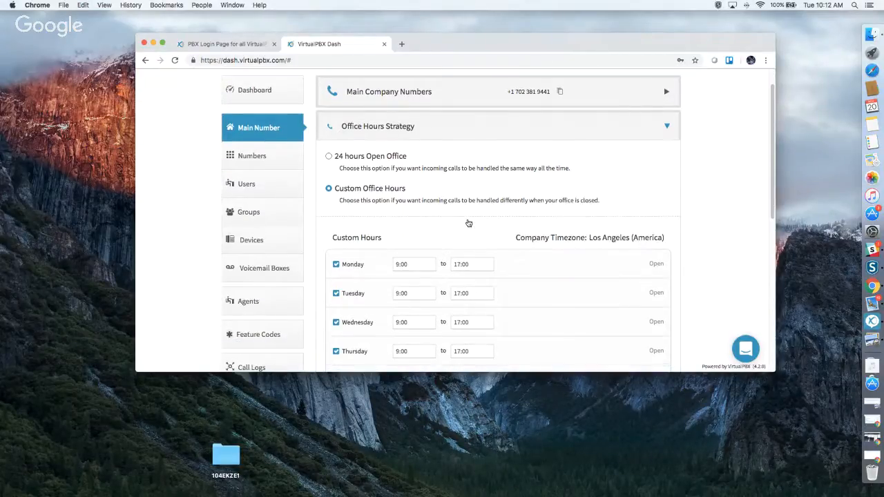
scroll(468, 222, down, 4)
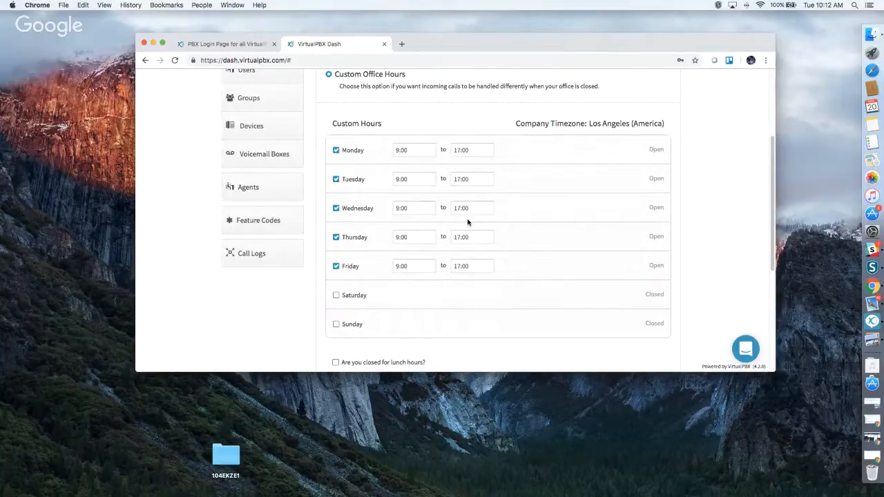
click(416, 150)
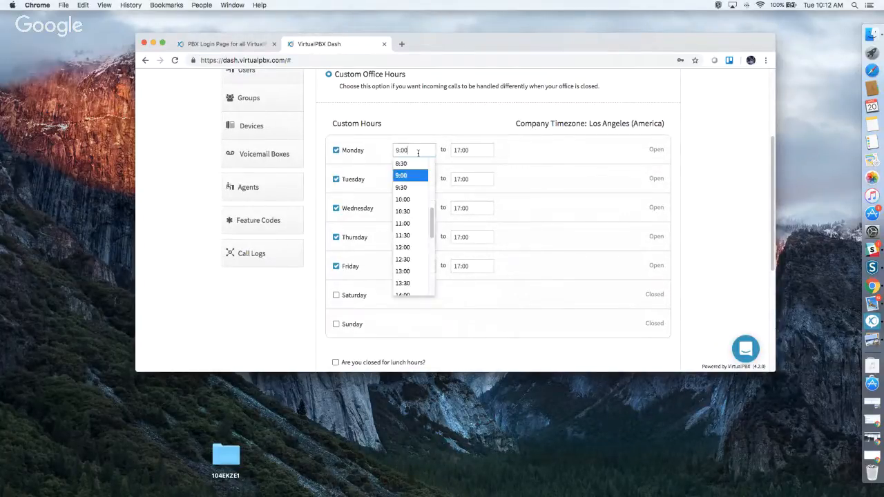
click(475, 150)
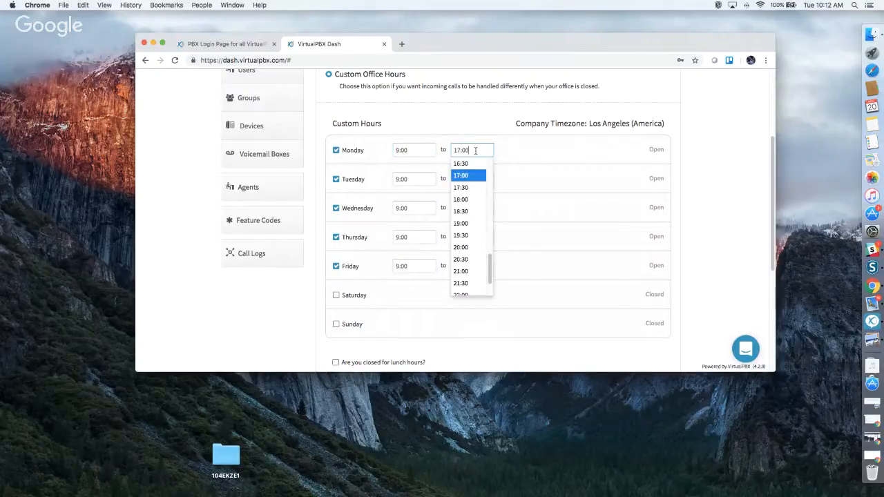
click(698, 190)
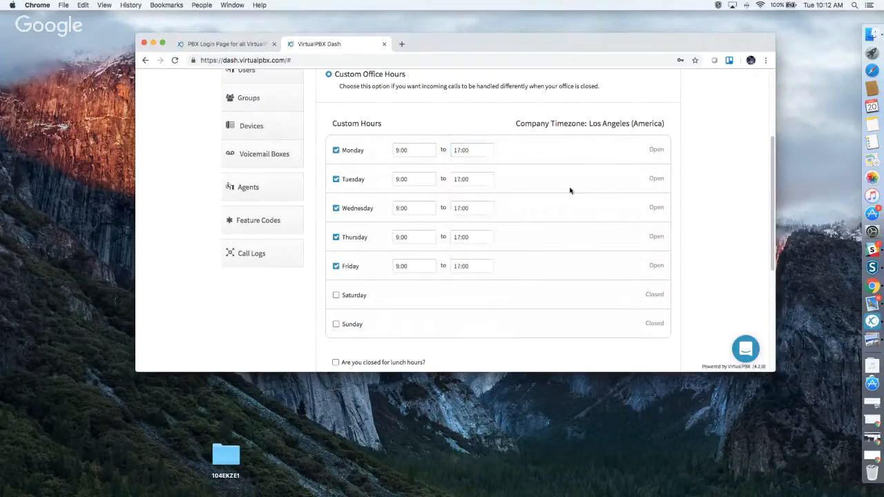
Leave the lunch-hours closure off and save the office hours.
scroll(523, 204, down, 1)
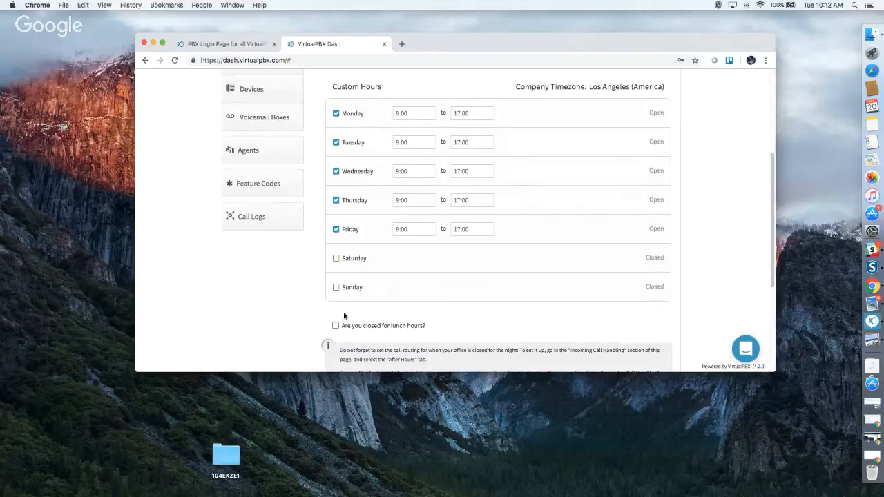
drag(428, 329, 345, 328)
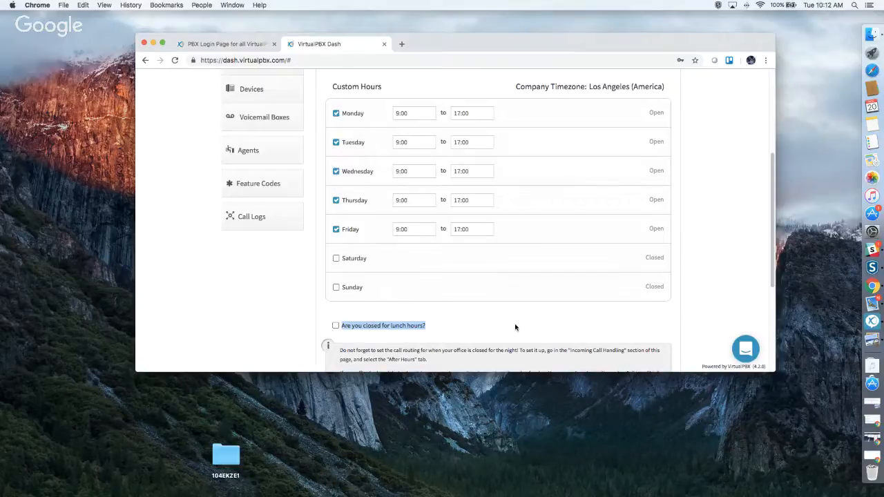
click(336, 326)
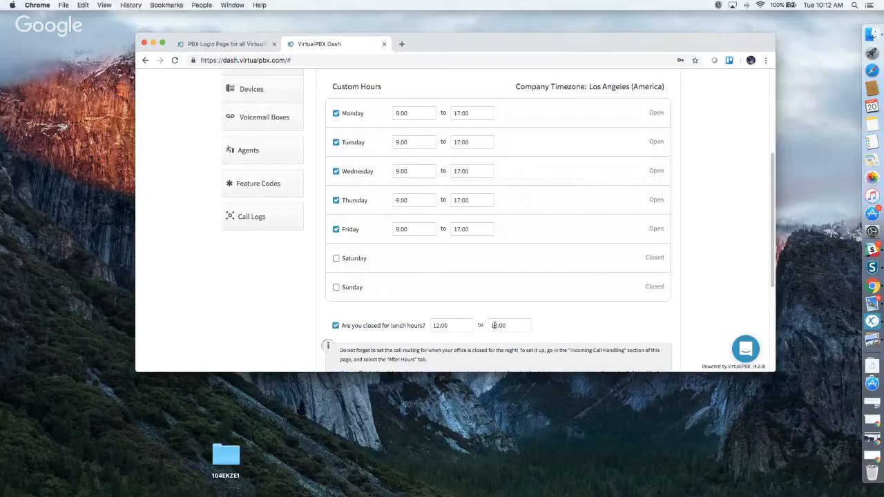
click(335, 326)
scroll(549, 328, down, 3)
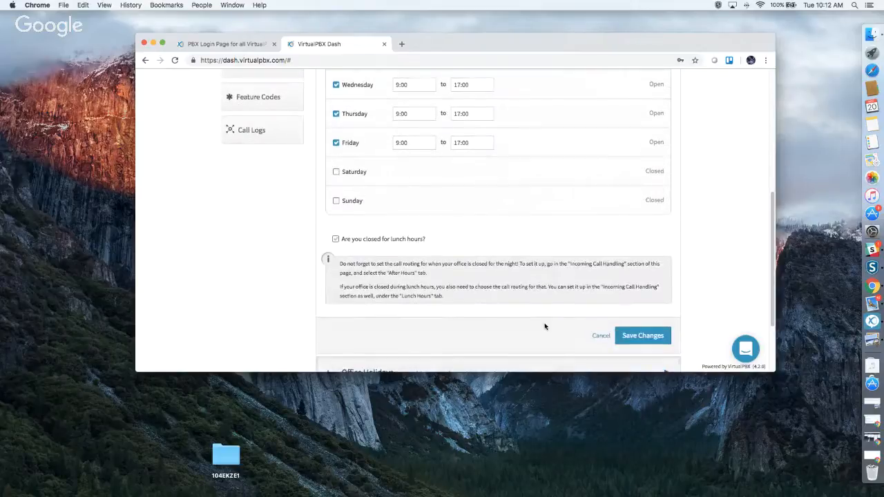
scroll(544, 327, down, 2)
click(632, 273)
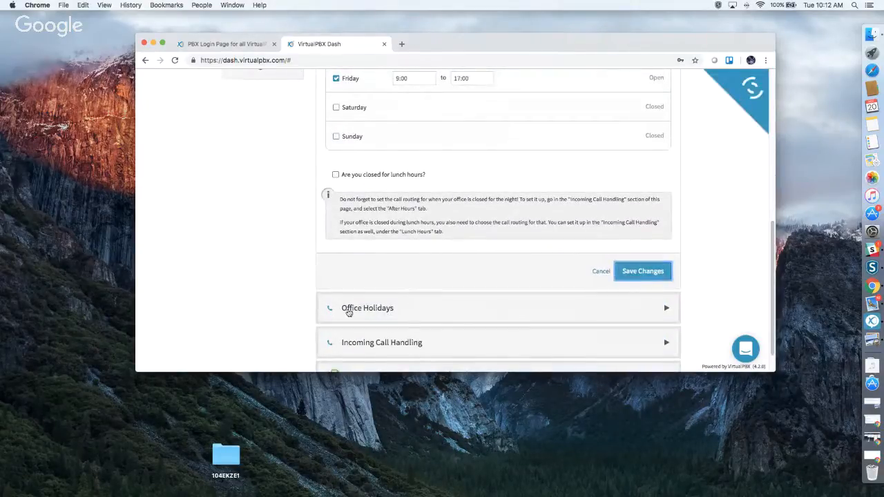
scroll(535, 277, up, 2)
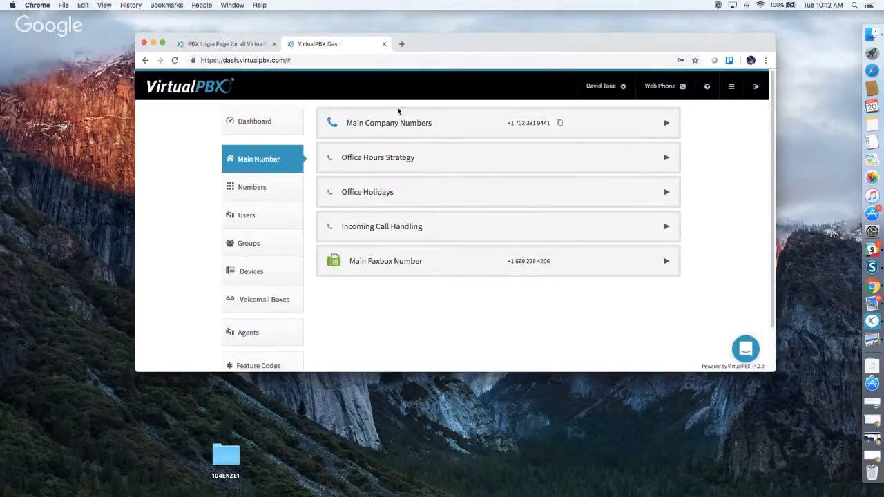
Expand Main Company Numbers and view the first number's Caller-ID, e911, Prepend and Sync options.
click(404, 125)
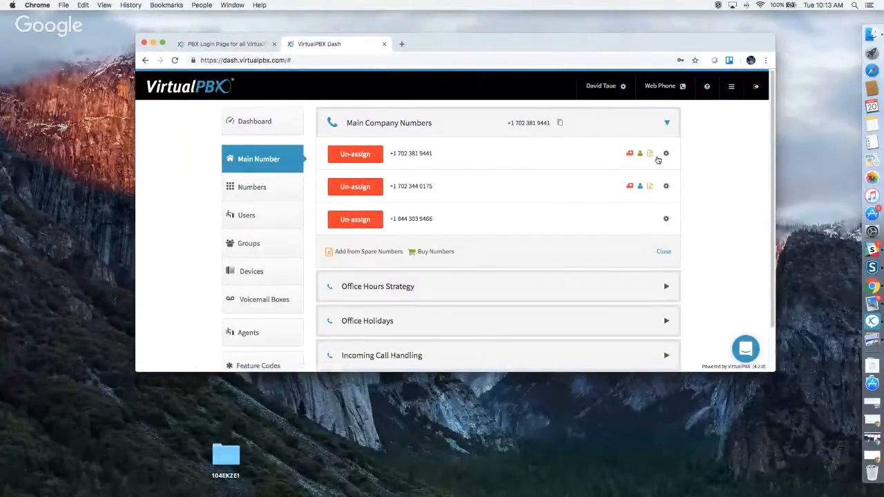
click(666, 154)
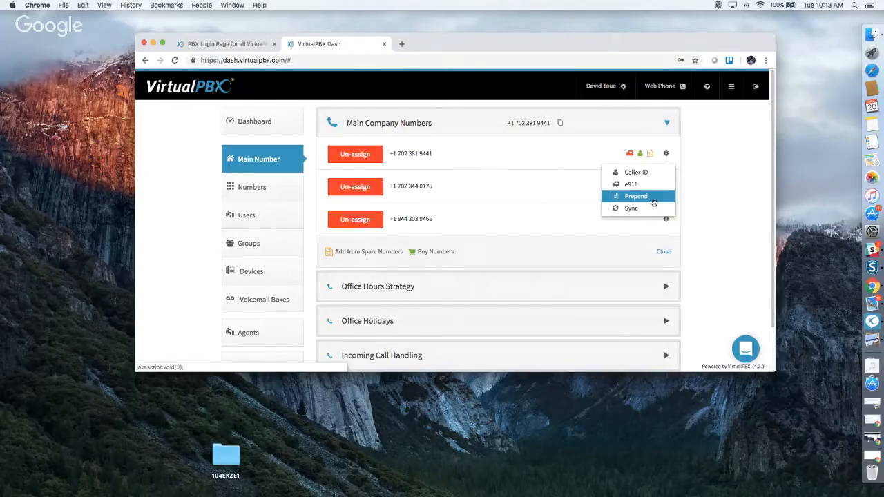
click(734, 187)
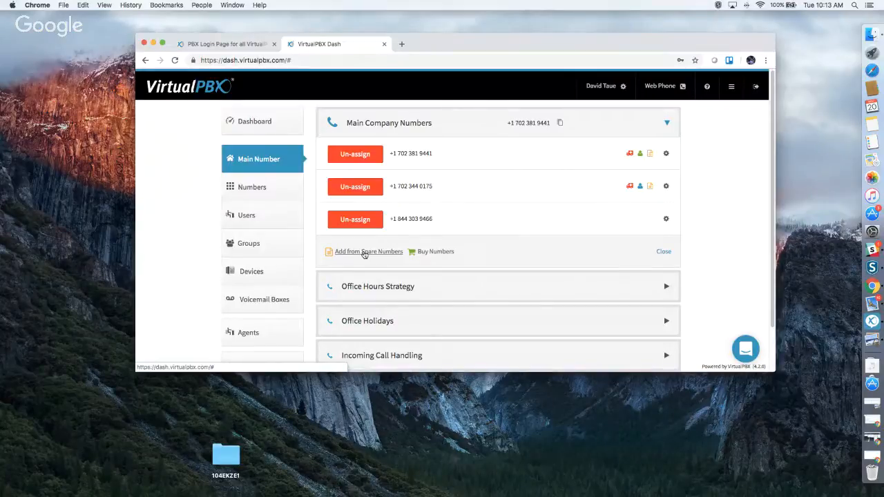
click(434, 253)
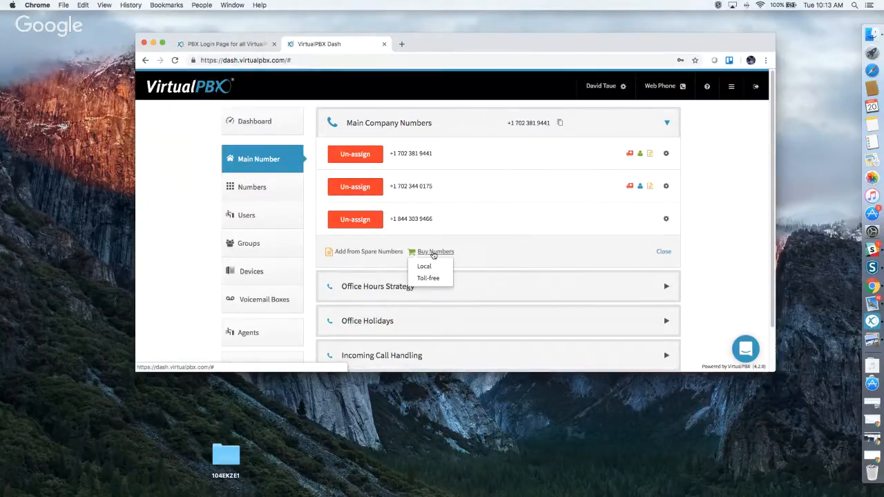
click(428, 267)
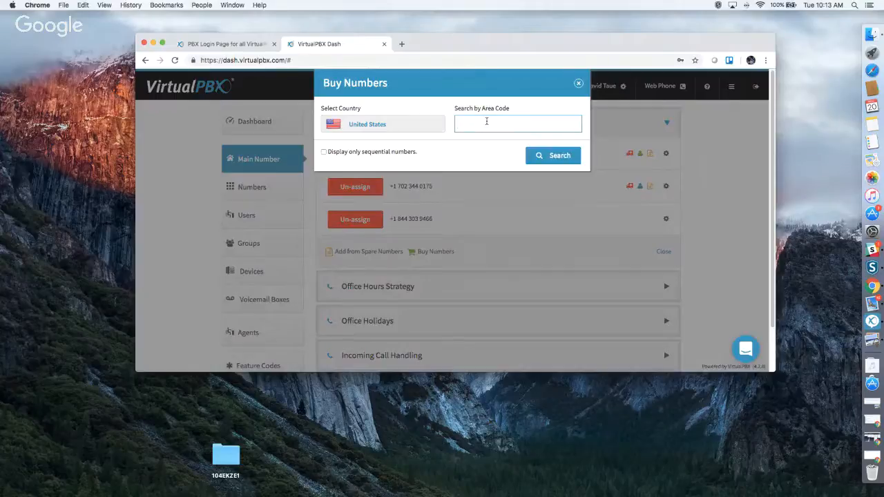
text(70)
text(2)
click(560, 156)
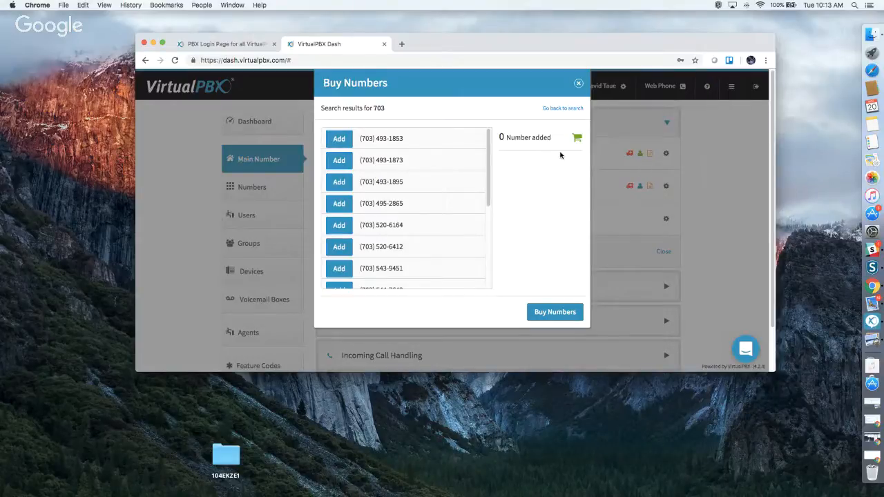
click(339, 138)
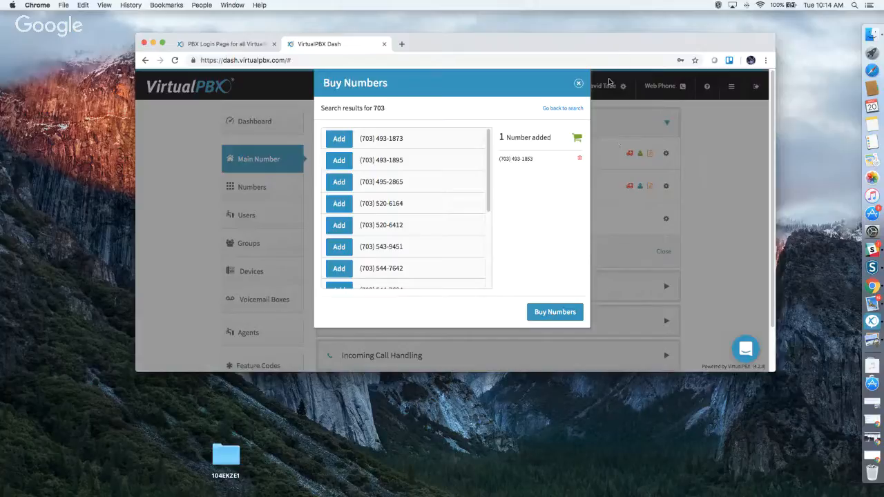
click(579, 84)
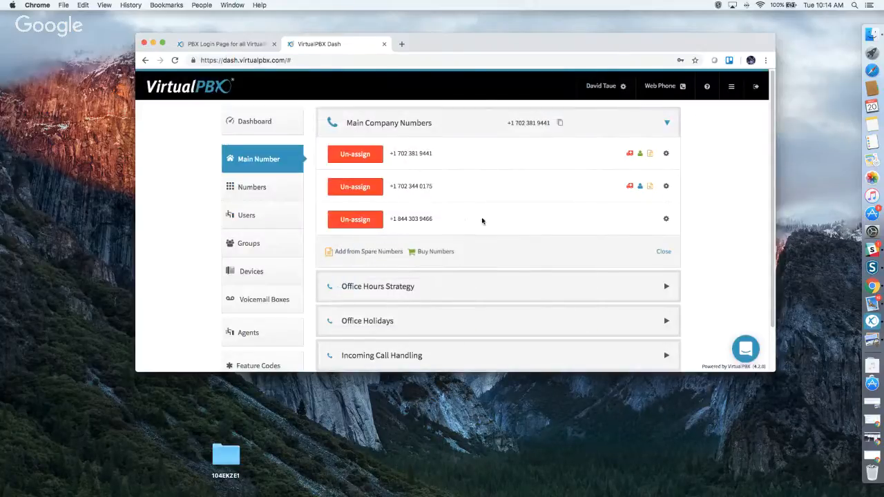
Search toll-free numbers with the 86* prefix and browse the available (866) results.
click(434, 253)
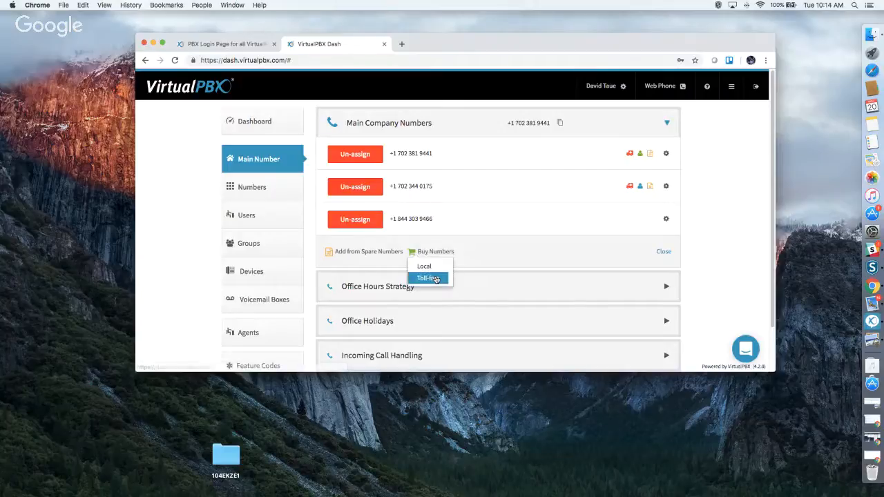
click(430, 278)
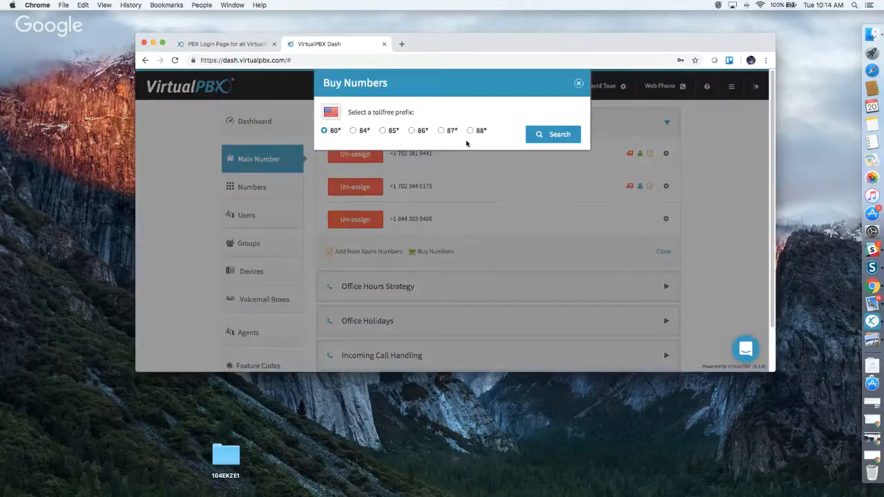
click(415, 131)
click(539, 137)
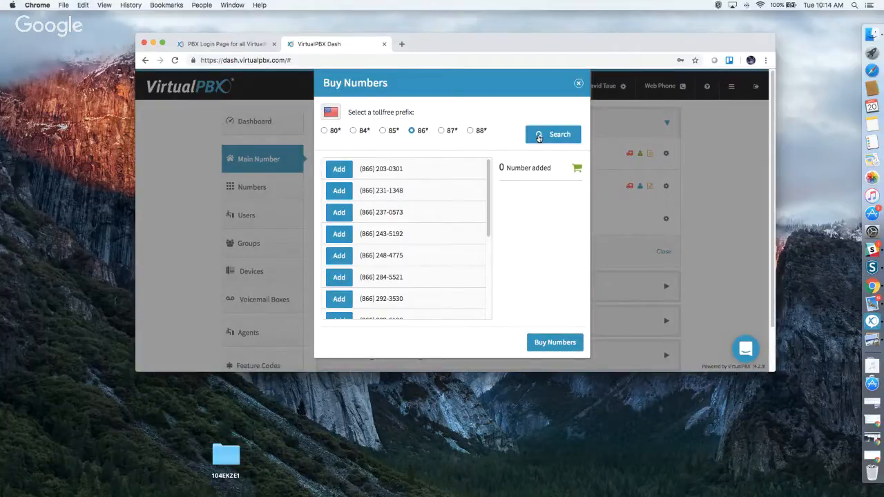
scroll(432, 243, down, 5)
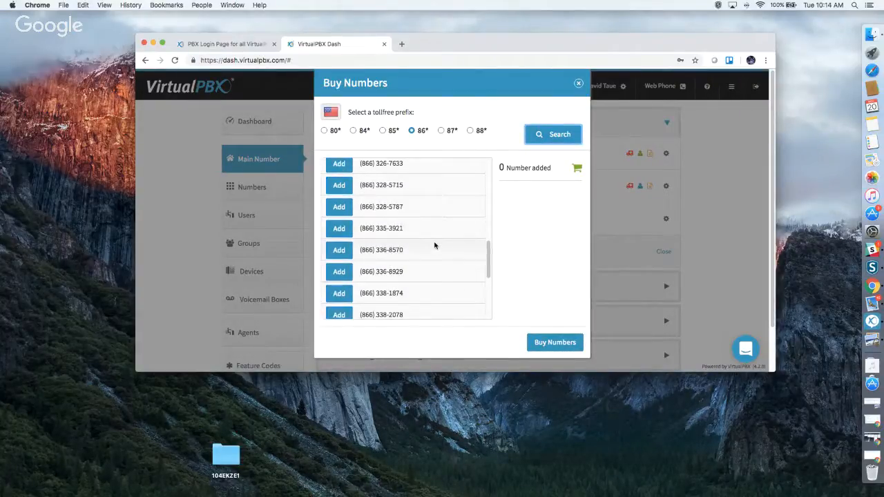
scroll(435, 245, down, 5)
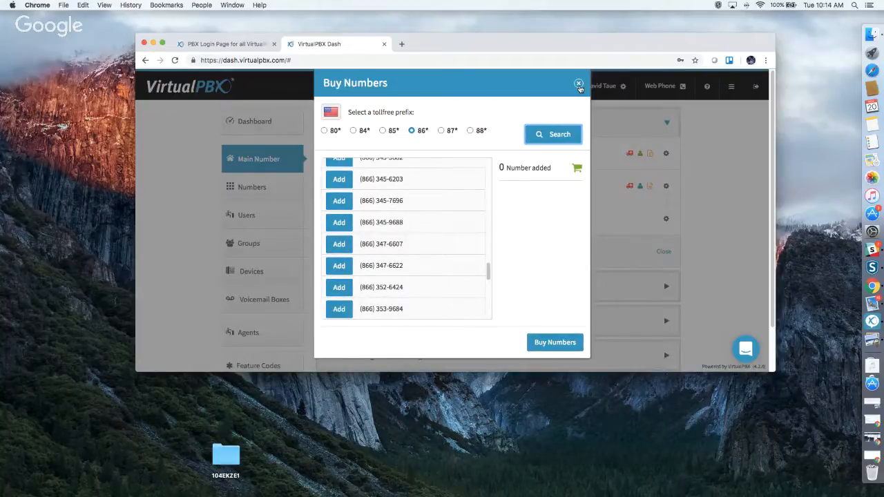
Close the toll-free number search without buying, then scroll down to the Main Faxbox Number.
click(579, 84)
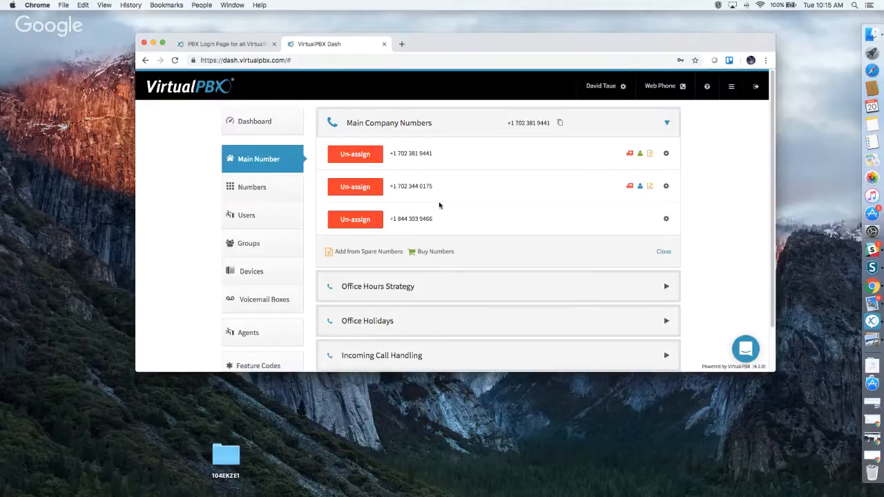
scroll(442, 204, down, 3)
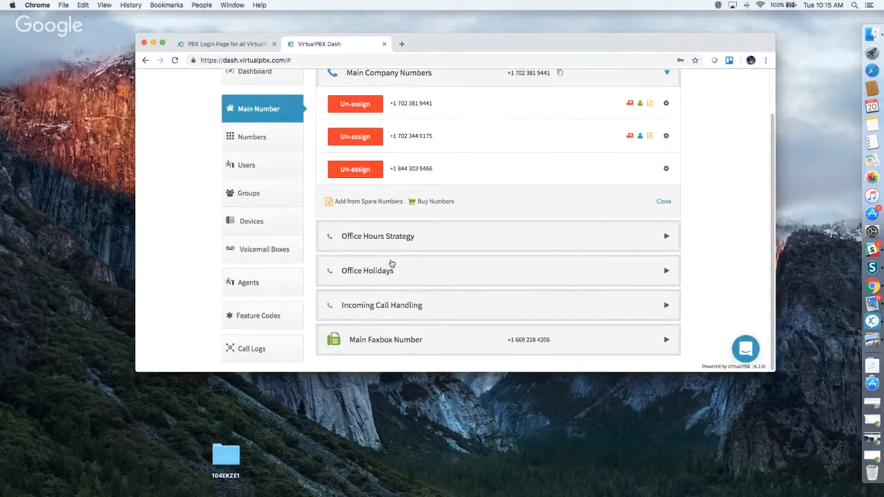
Expand Office Holidays, review entries like Memorial Day and 4th of July, and show the add-holiday choices.
click(385, 281)
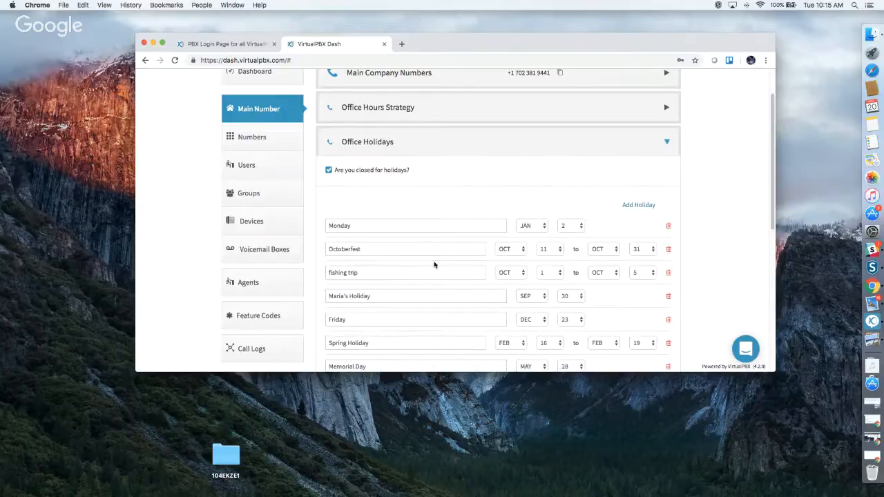
scroll(434, 263, down, 6)
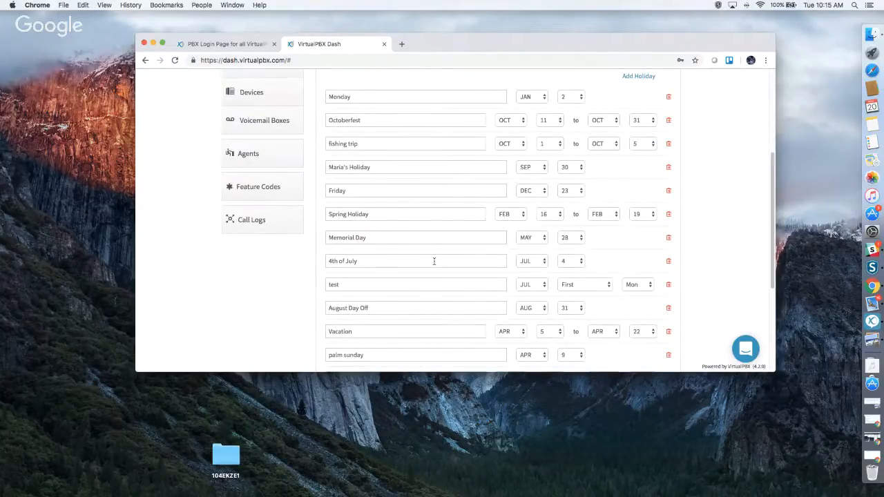
scroll(435, 261, up, 1)
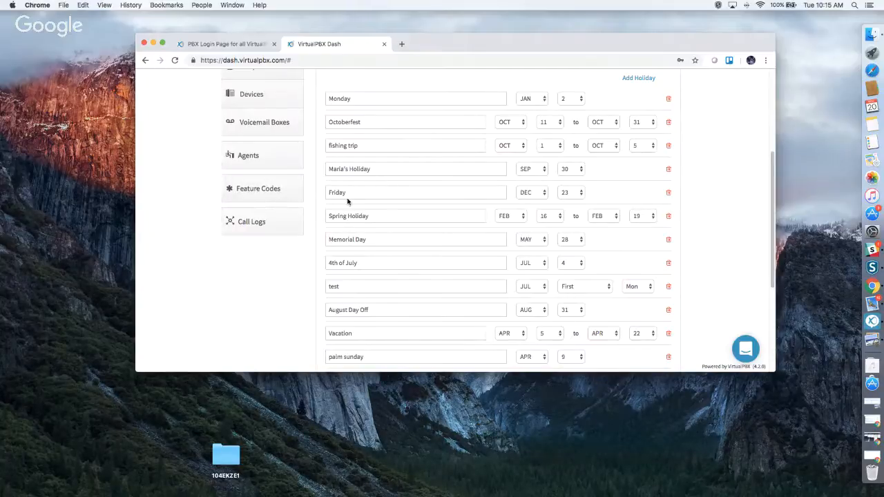
click(378, 240)
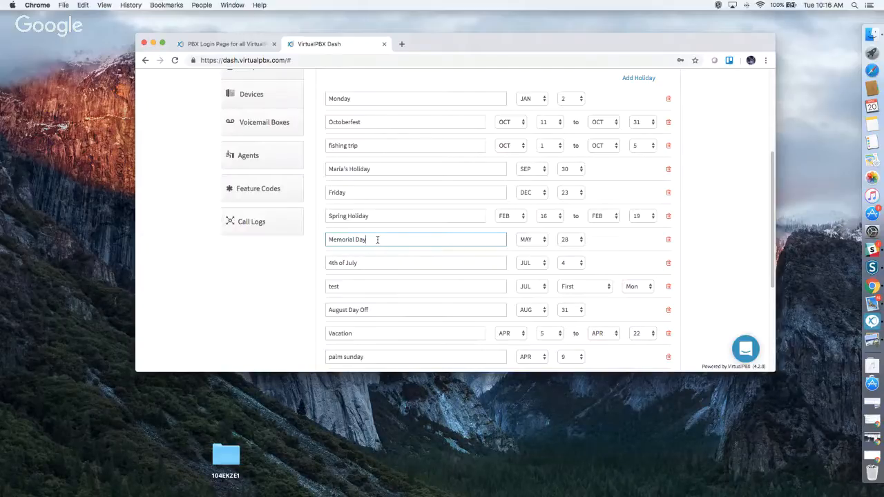
click(368, 261)
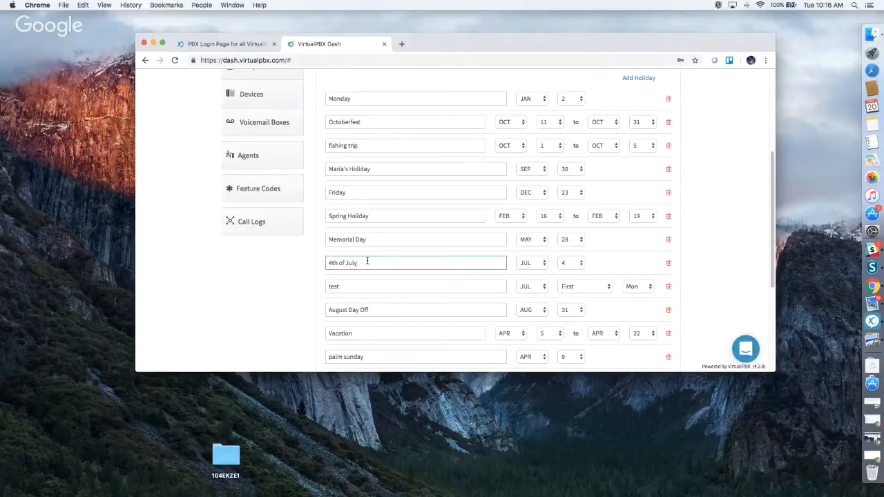
scroll(513, 242, up, 5)
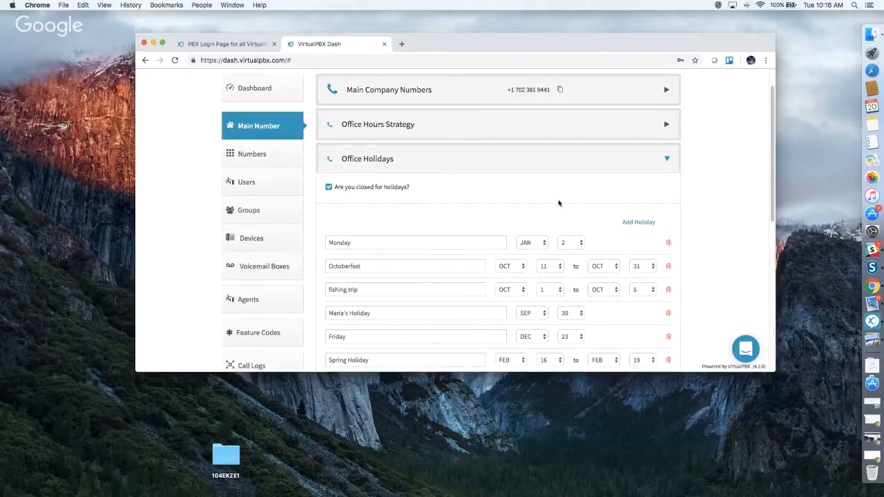
click(638, 223)
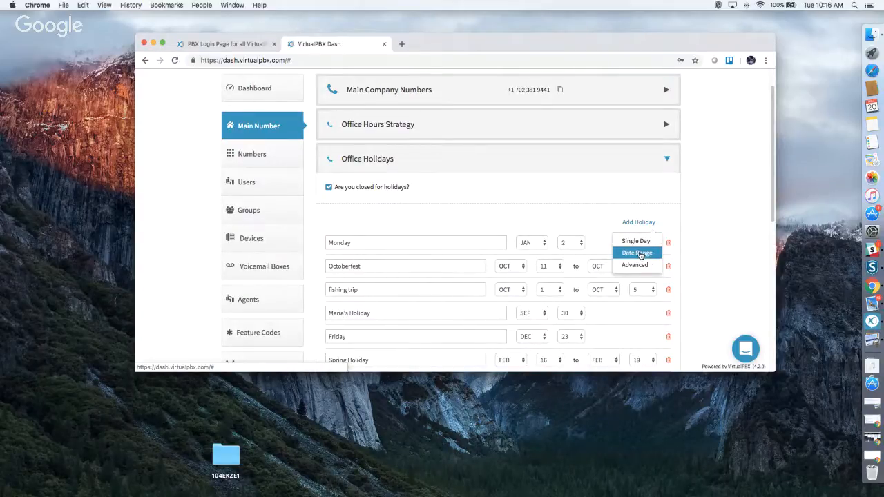
Review the holiday rows, ending with Halloween OCT 29–NOV 1, and save the holiday schedule.
click(365, 294)
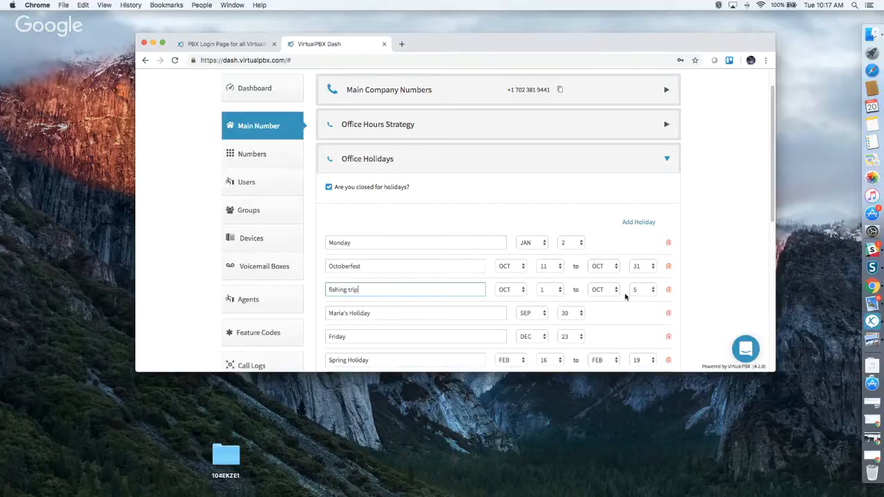
click(650, 224)
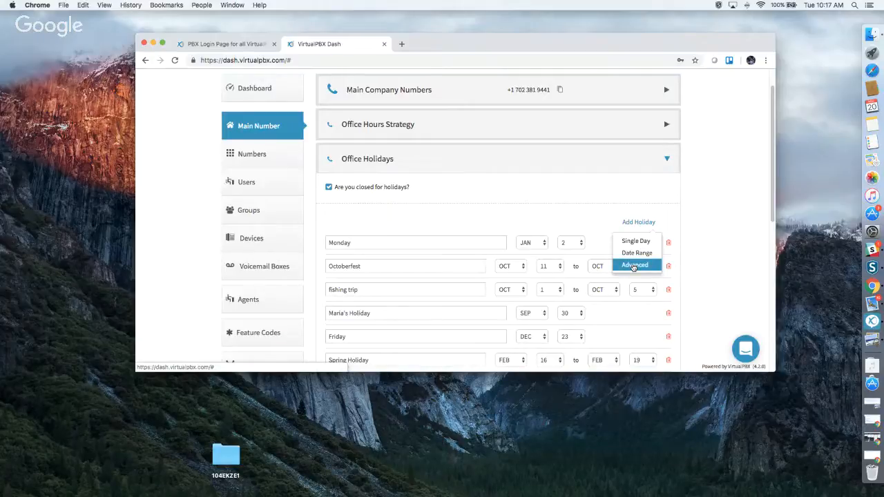
scroll(635, 270, down, 5)
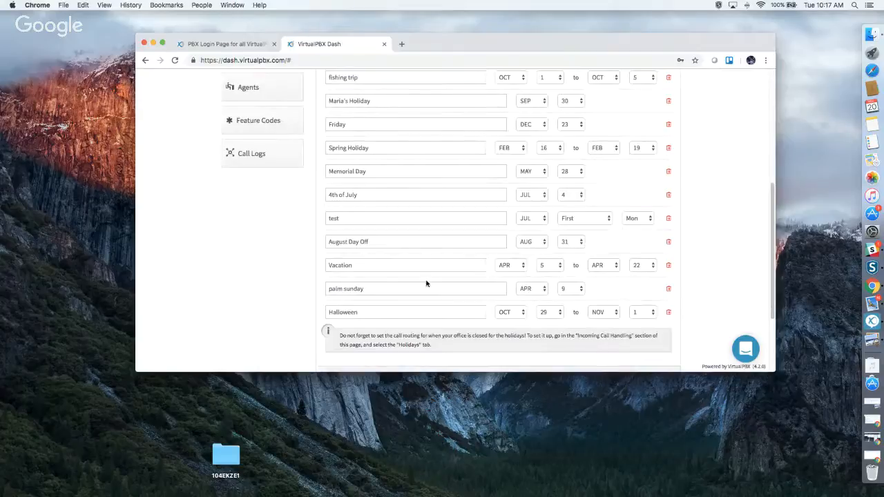
click(392, 218)
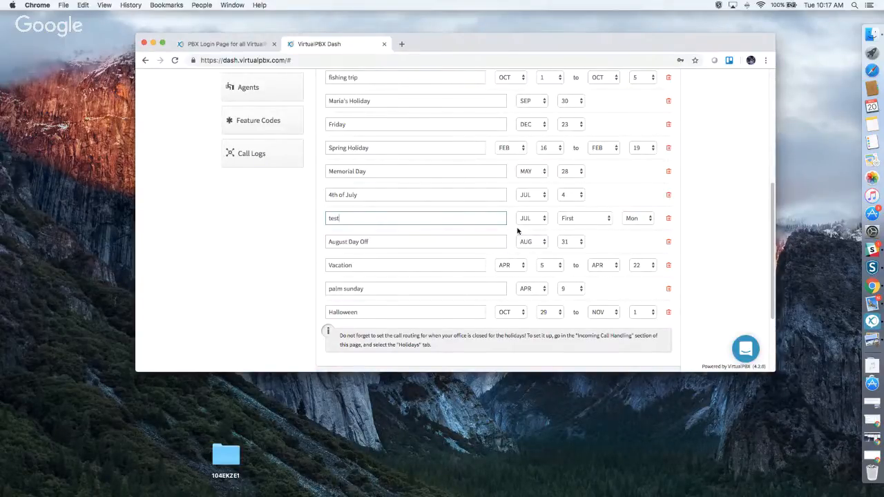
scroll(436, 234, down, 3)
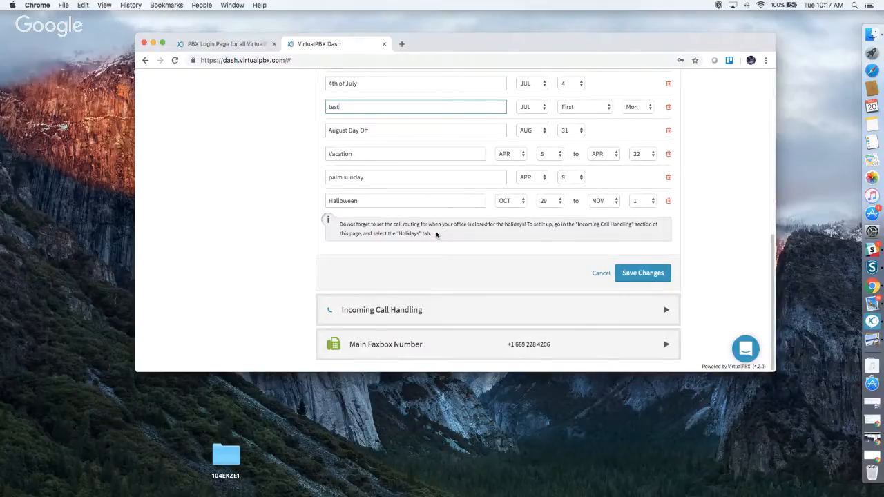
click(648, 275)
scroll(555, 294, down, 2)
scroll(555, 293, down, 5)
Expand Incoming Call Handling and open the Open Hours Virtual Receptionist main menu.
click(450, 316)
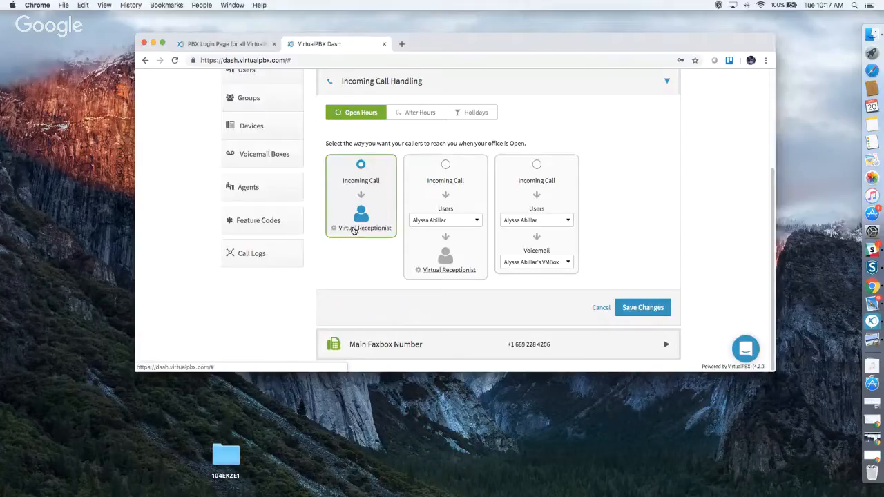
click(354, 231)
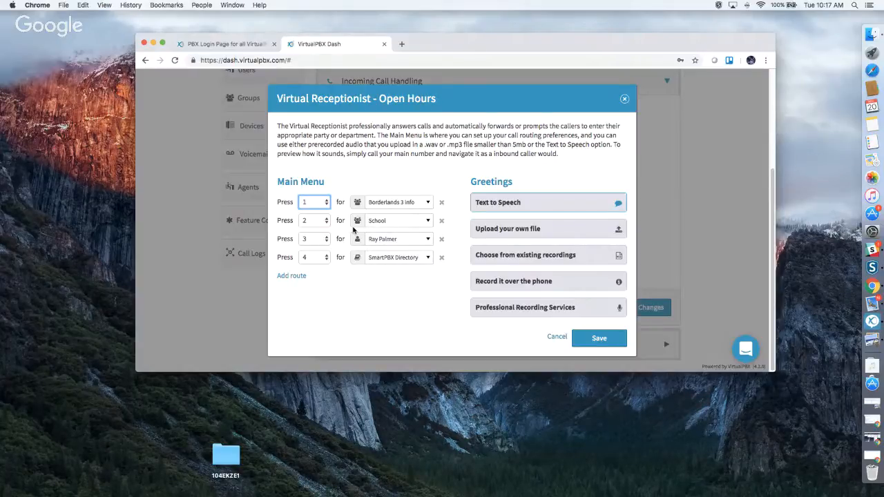
Add a new main-menu route assigned to key 5.
click(289, 275)
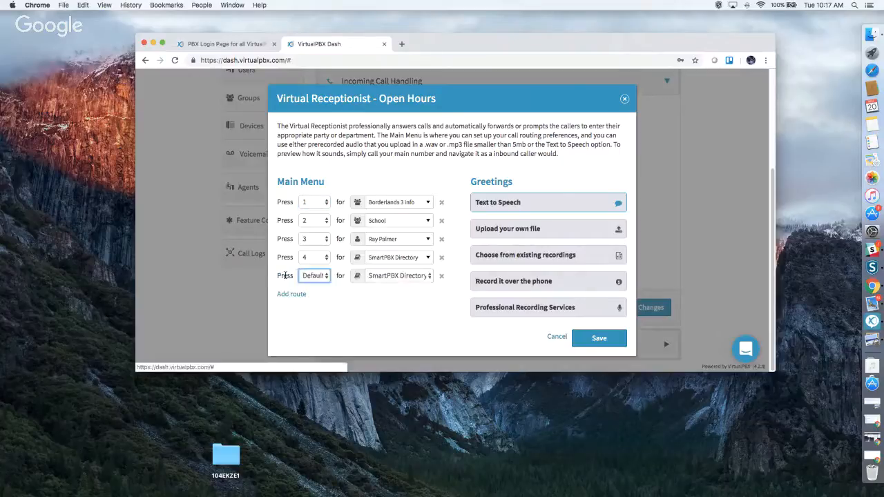
click(310, 276)
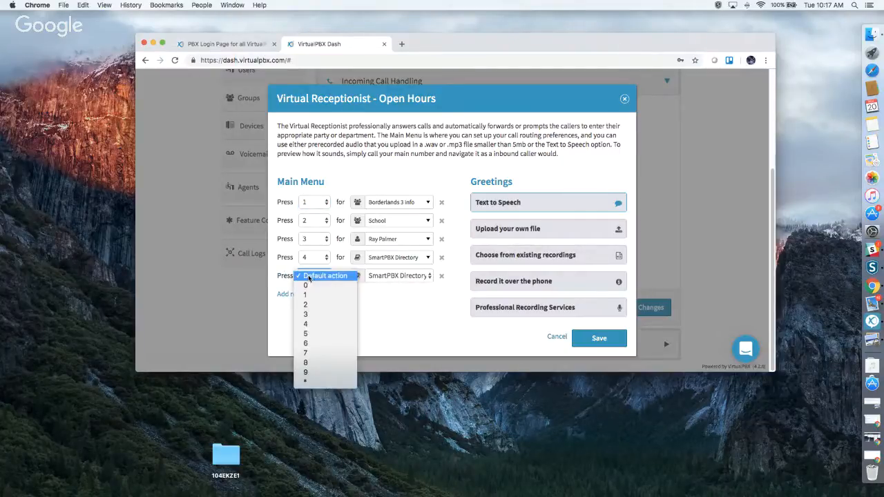
click(323, 335)
Point route 5 to a user's voicemail box after trying extension, support queue and Borderlands 3 destinations.
click(402, 277)
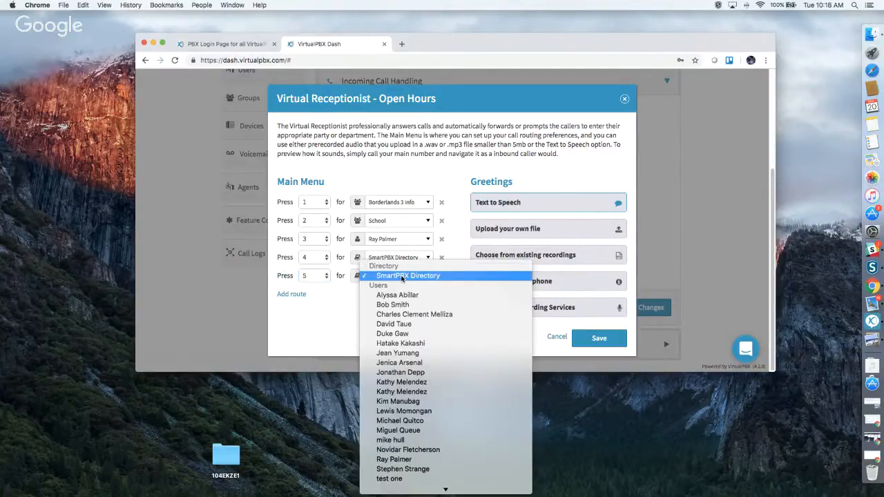
click(421, 356)
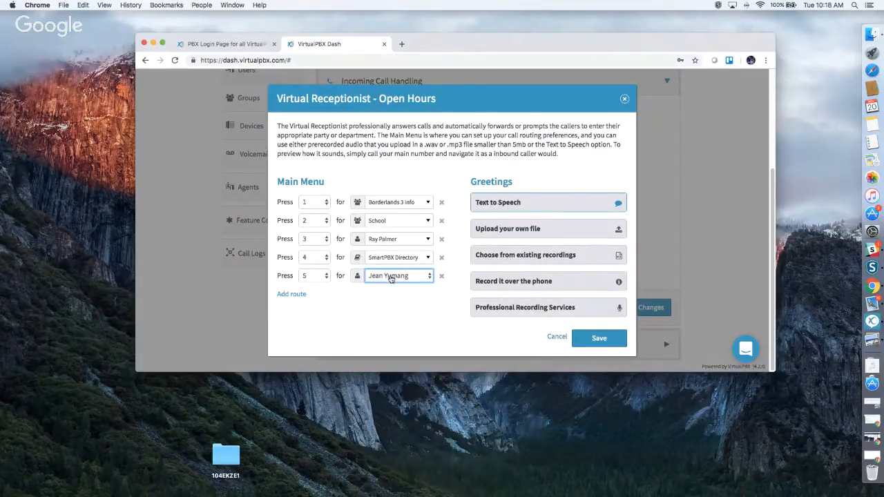
click(391, 277)
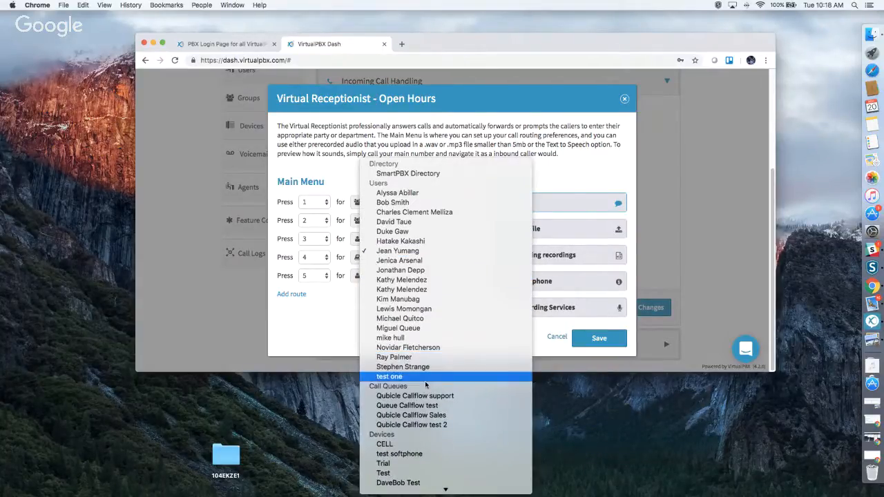
click(421, 396)
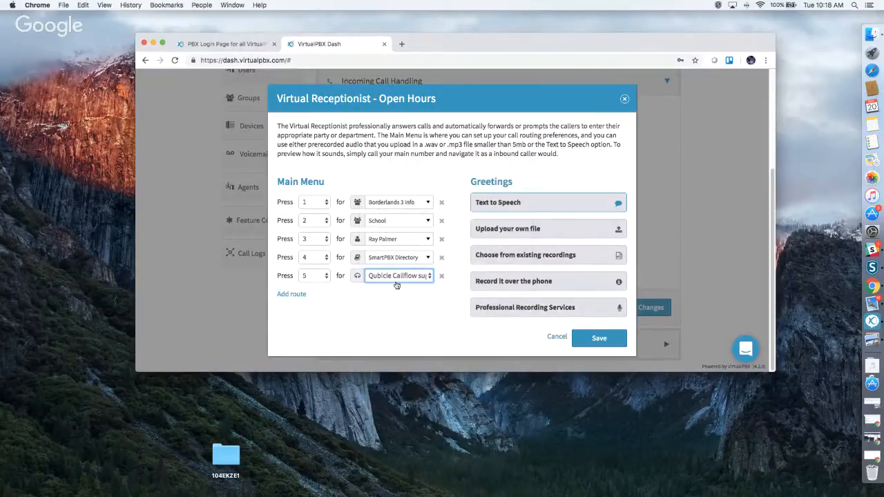
click(391, 280)
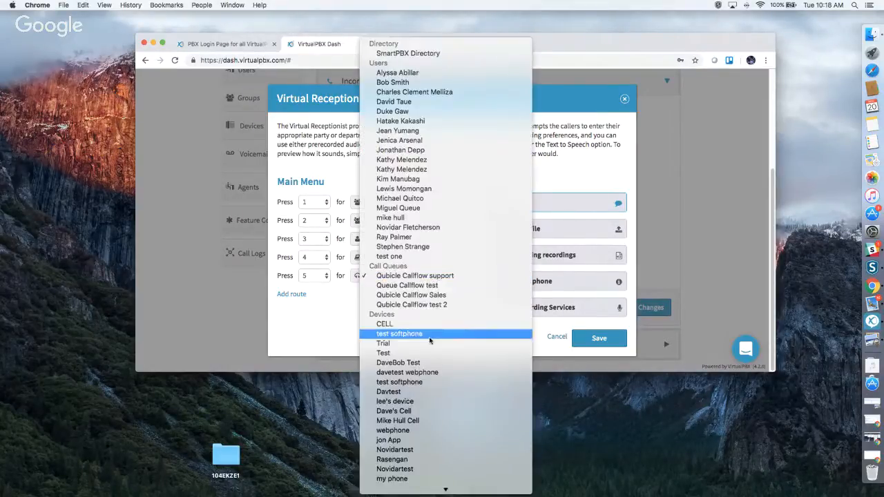
scroll(416, 341, down, 2)
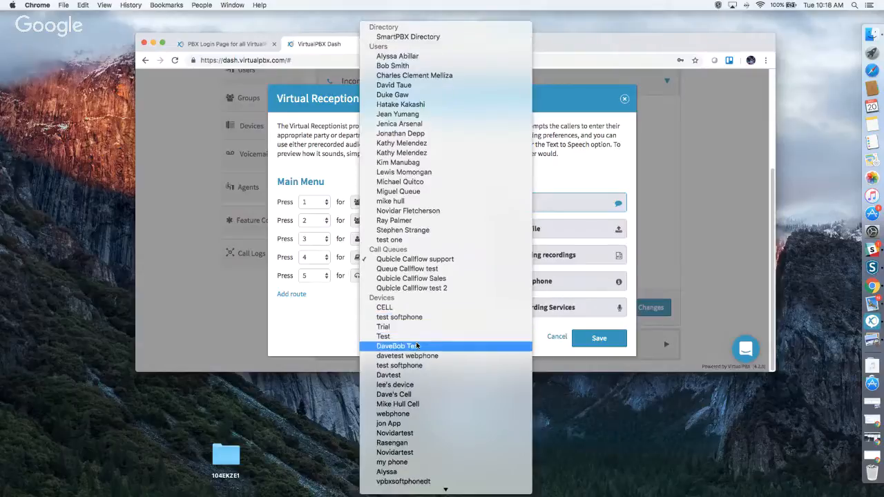
scroll(424, 356, down, 3)
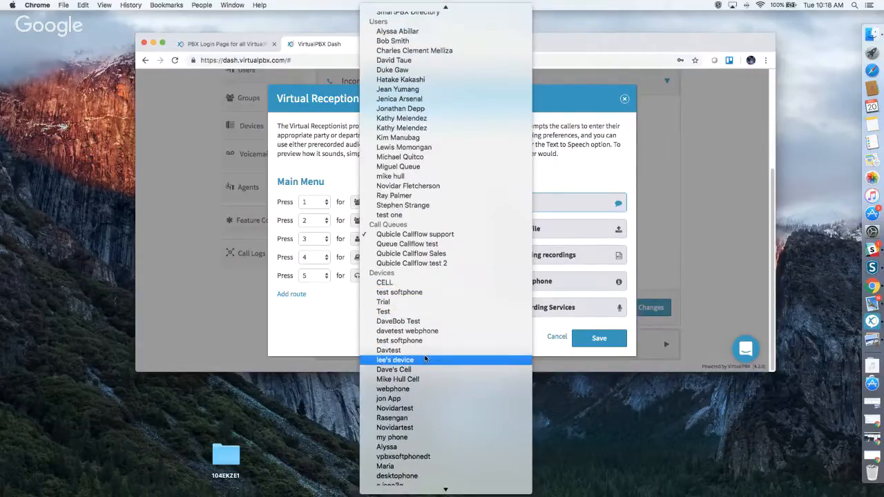
scroll(426, 358, down, 20)
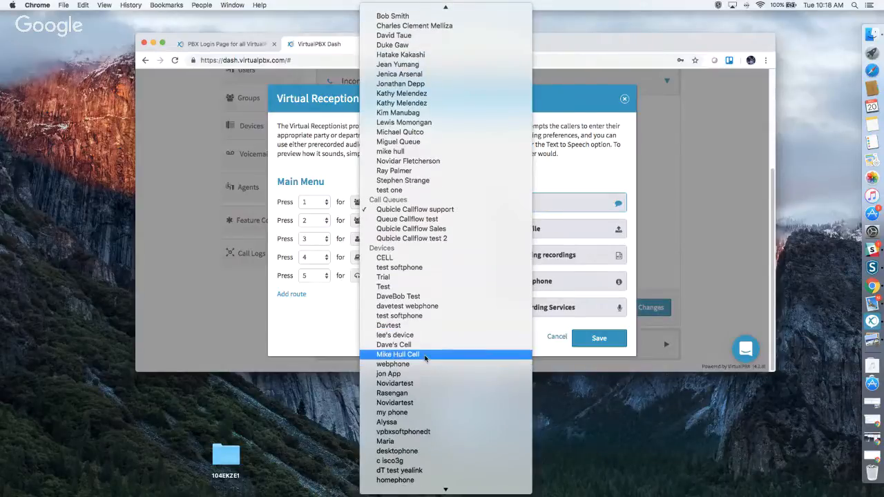
scroll(425, 359, down, 10)
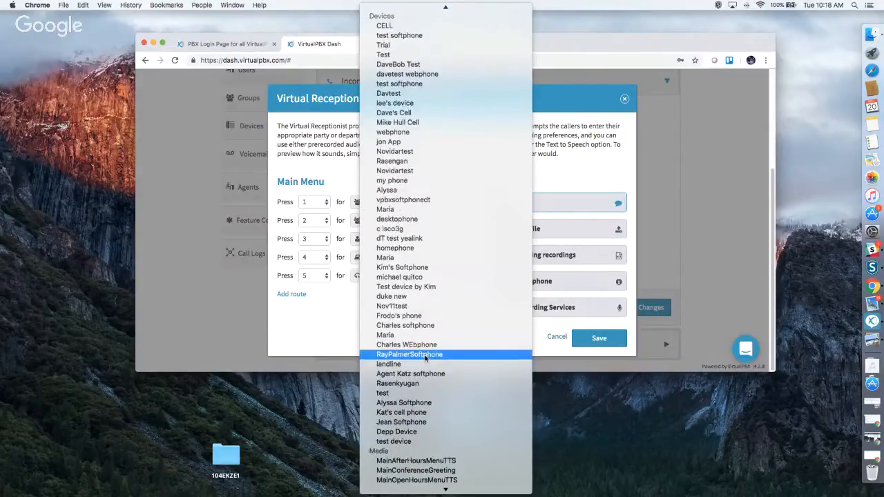
scroll(425, 358, down, 11)
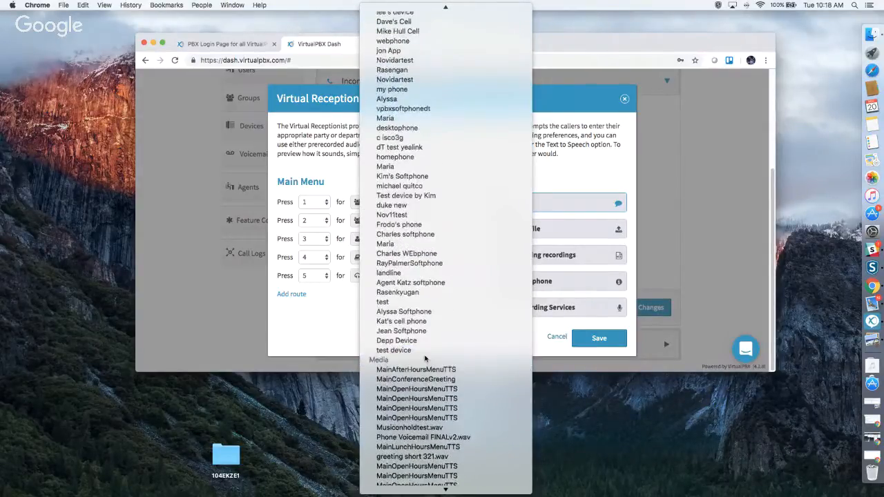
scroll(426, 358, down, 13)
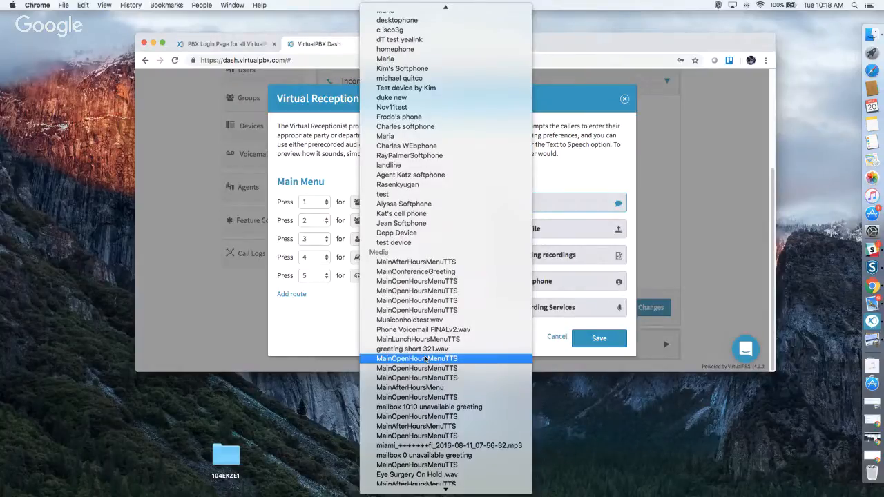
scroll(427, 360, down, 10)
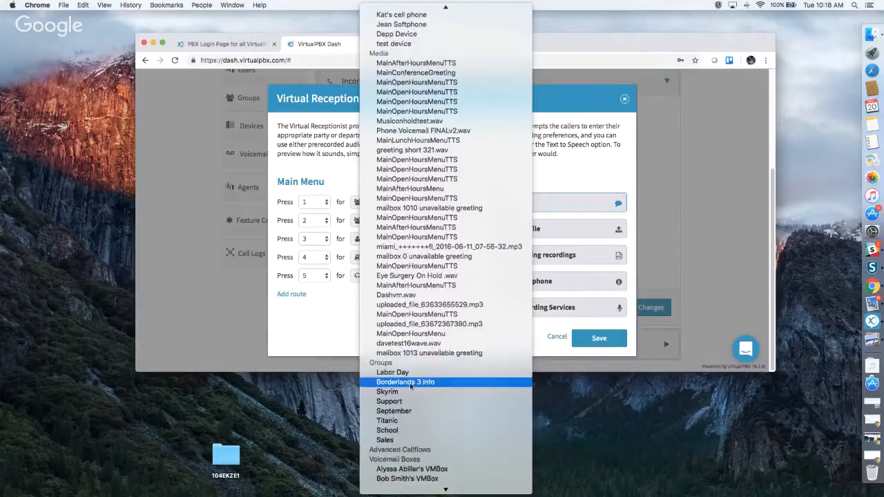
click(410, 382)
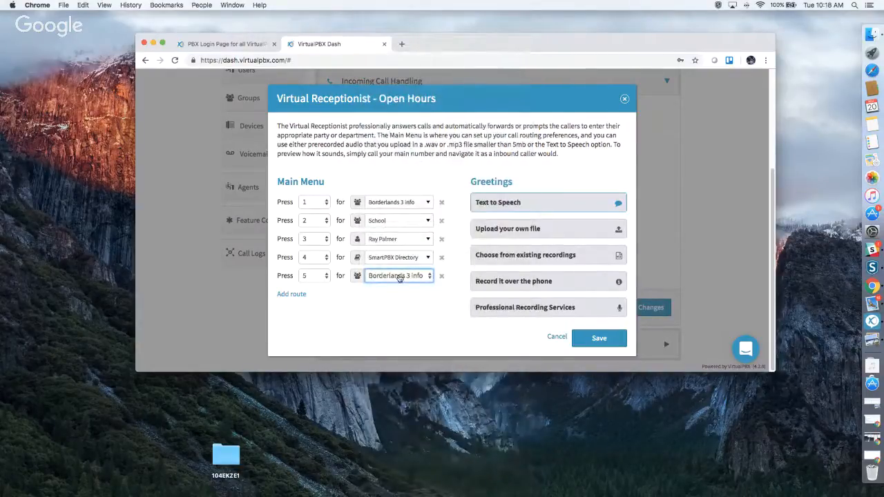
click(401, 276)
scroll(469, 366, down, 6)
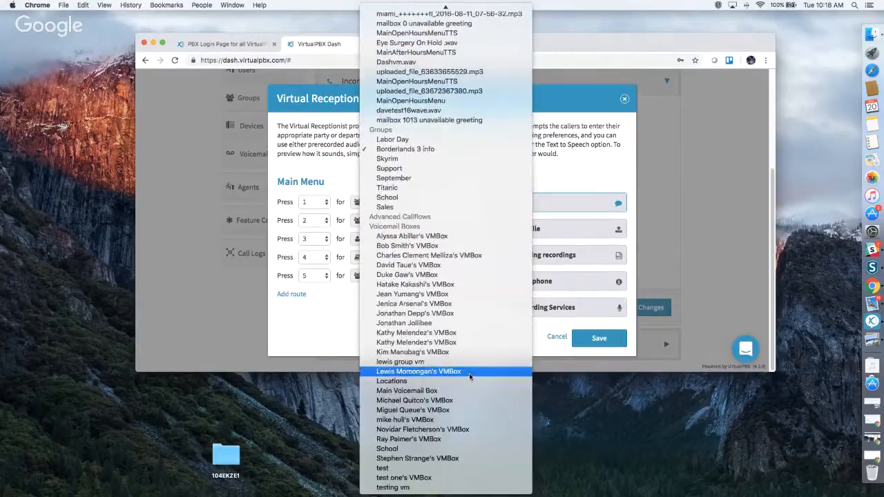
click(445, 411)
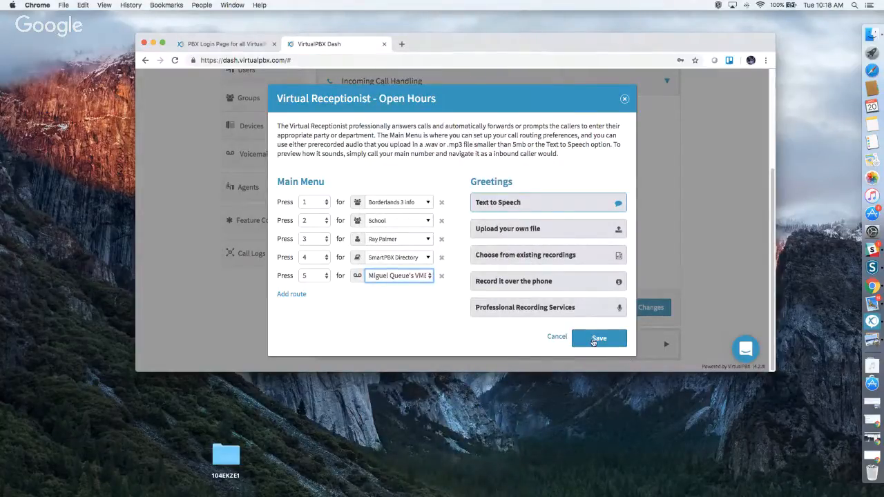
Save the receptionist menu and open-hours call strategy, then reopen the Virtual Receptionist menu.
click(594, 339)
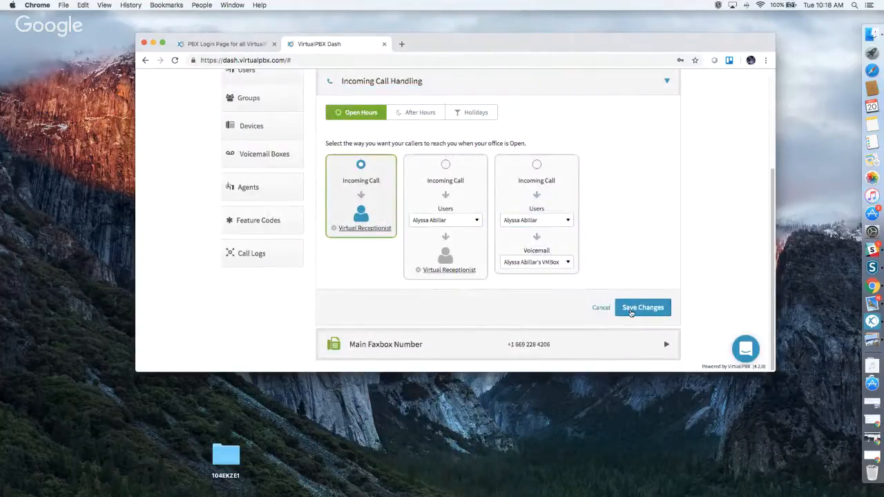
click(644, 308)
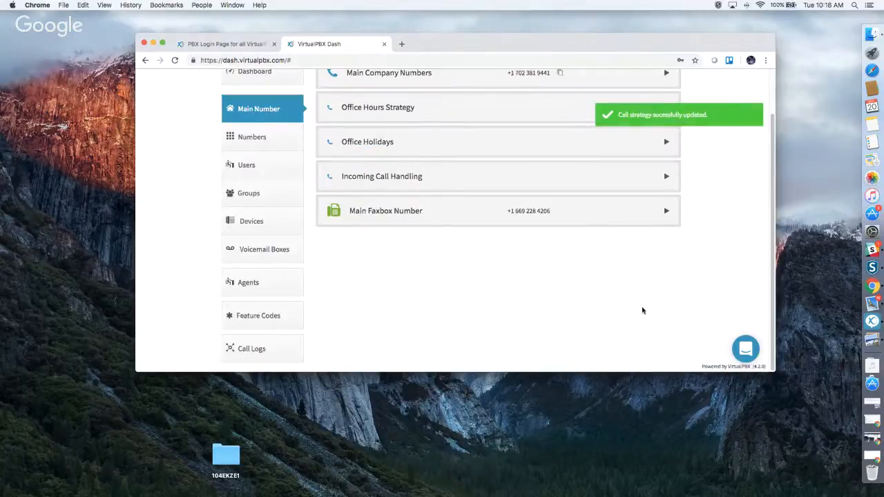
click(389, 177)
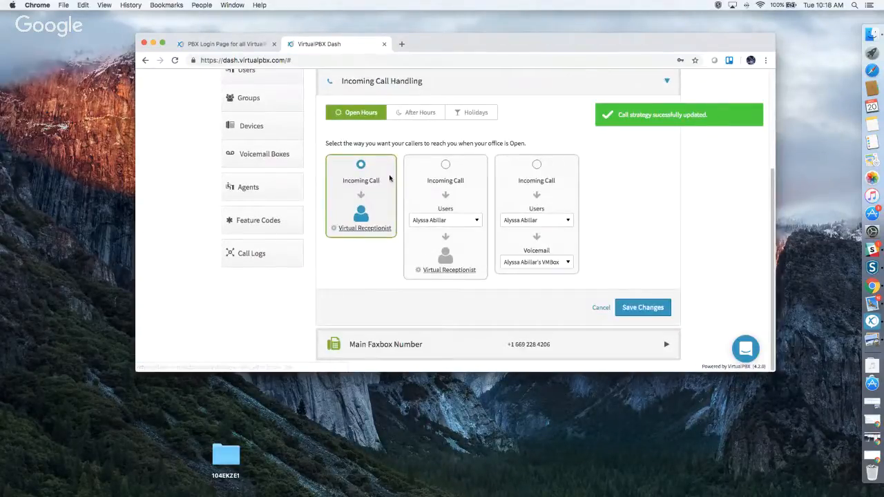
click(362, 230)
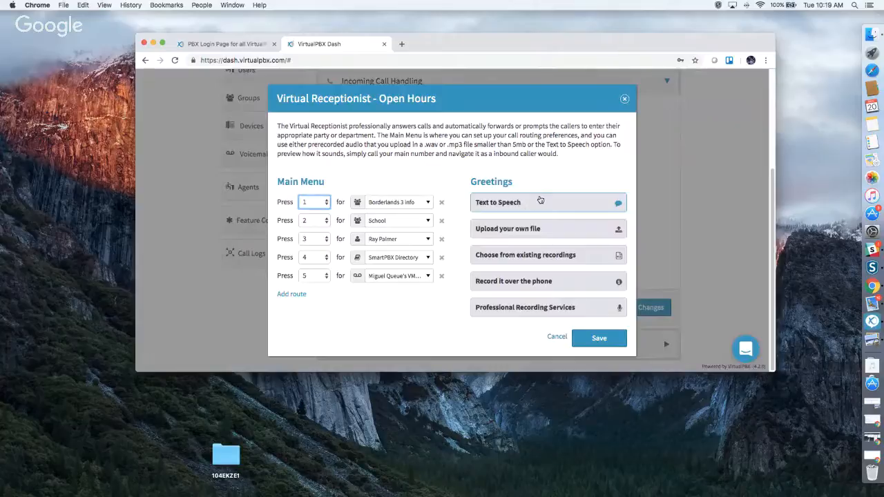
Browse the Text to Speech, upload and existing-recording greeting options, ending on Record it over the phone.
click(514, 204)
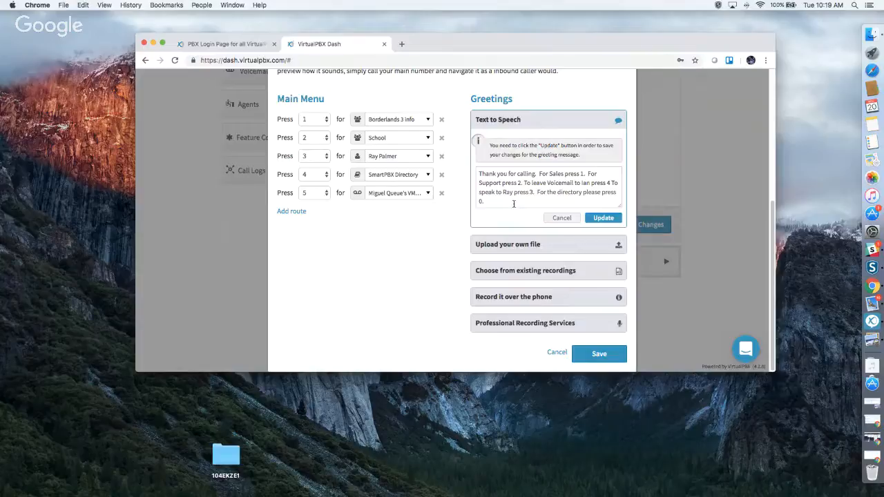
click(522, 239)
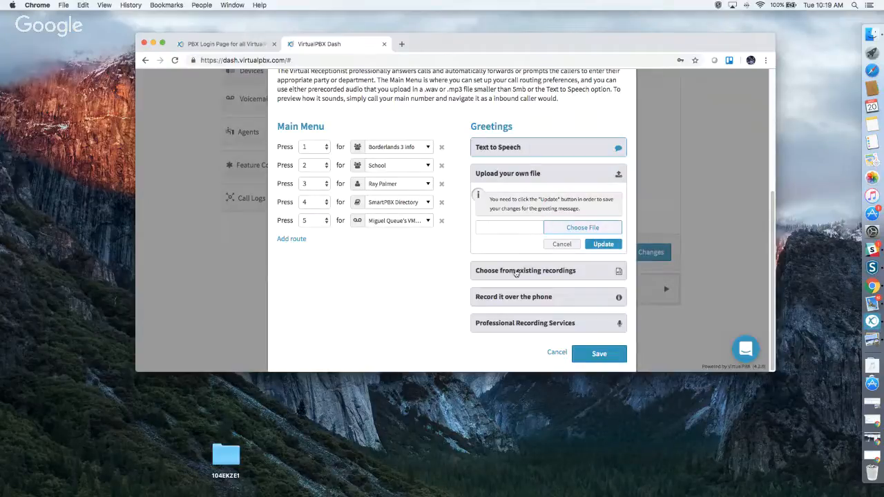
click(516, 271)
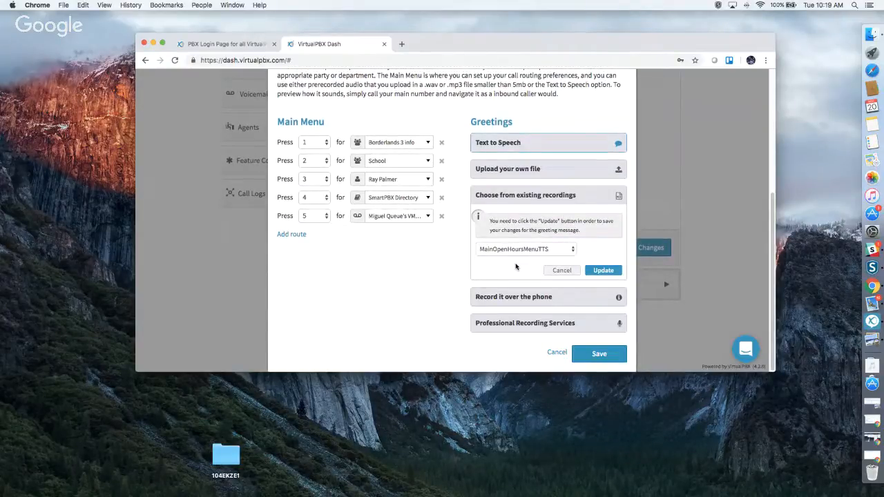
click(517, 297)
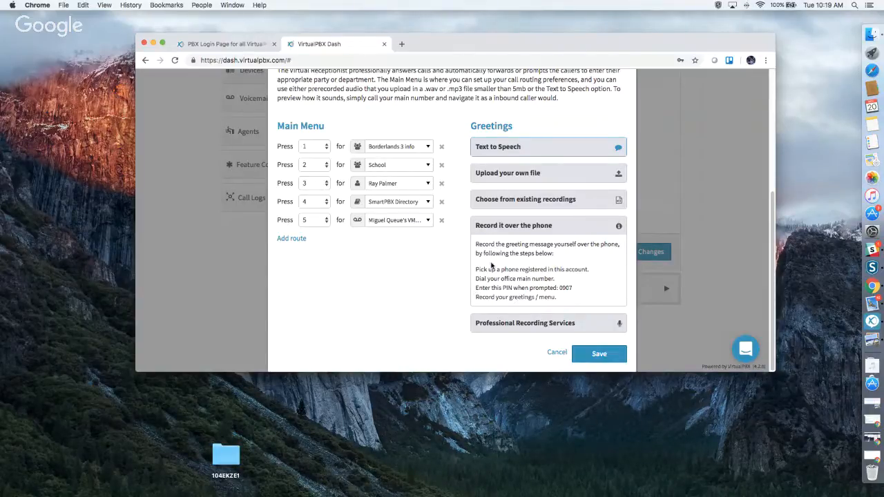
Highlight the first phone-recording step, then order professional greetings from Snap Recordings.
drag(476, 269, 589, 270)
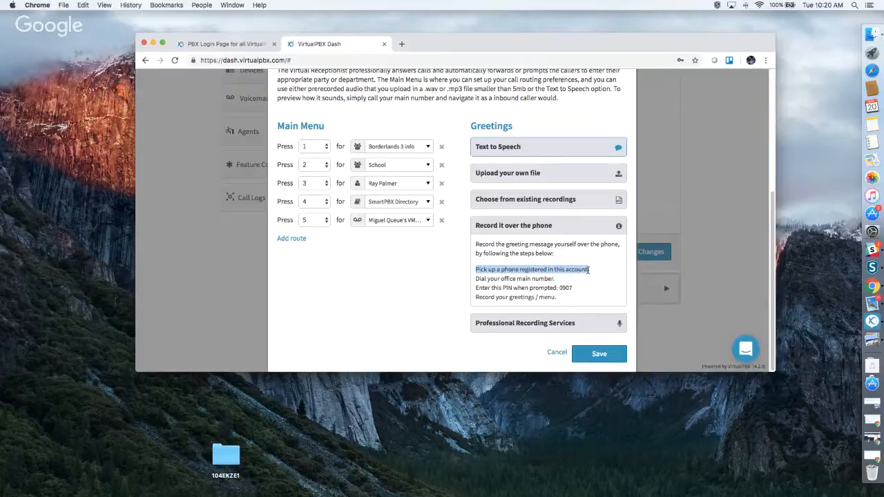
click(517, 326)
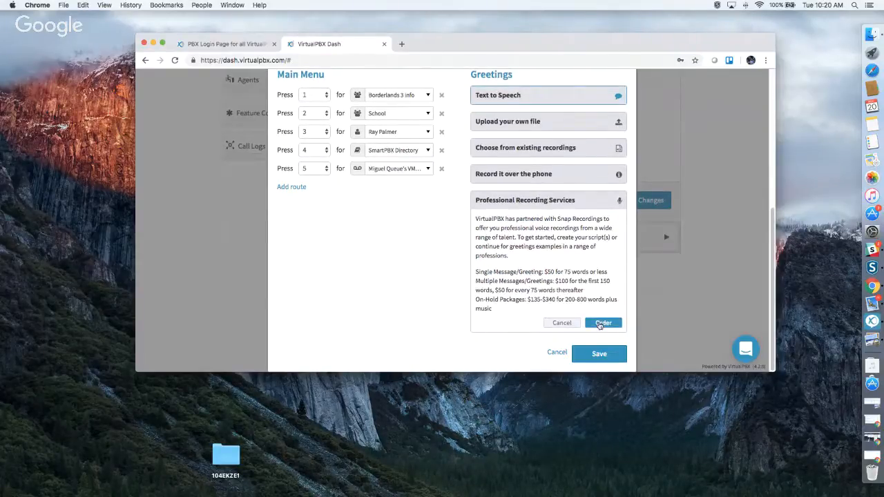
click(600, 323)
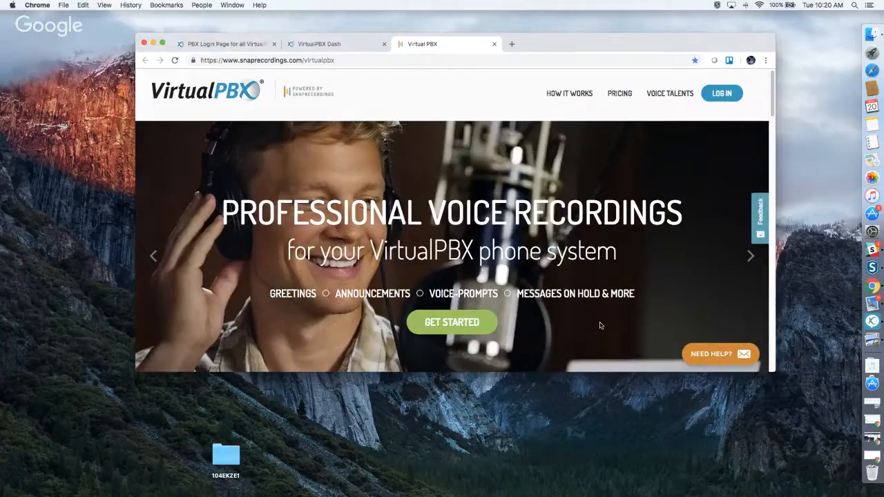
scroll(600, 325, down, 5)
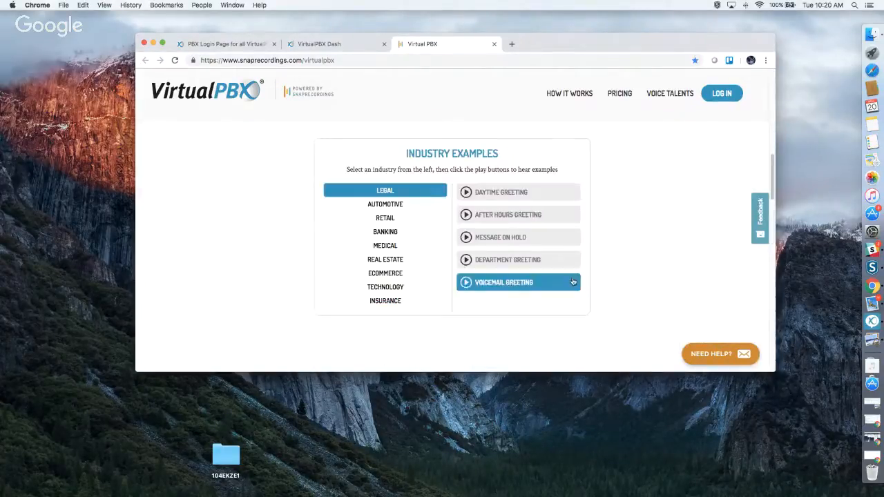
scroll(620, 309, down, 5)
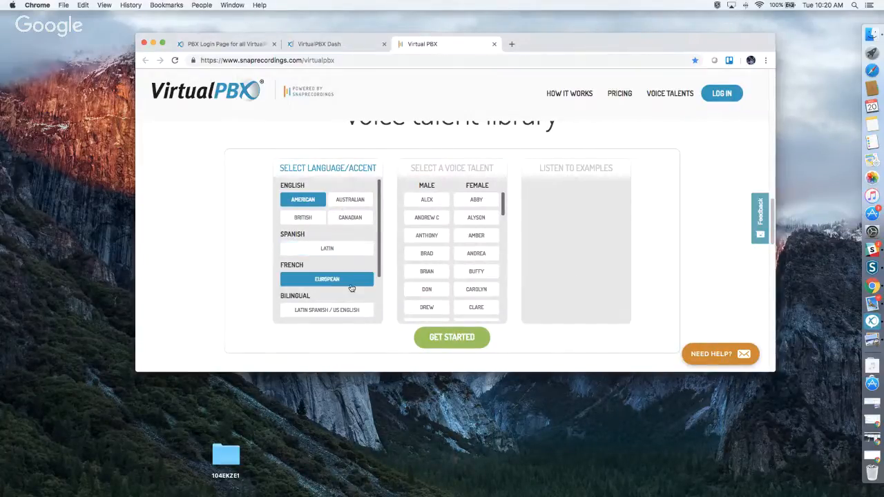
scroll(353, 291, down, 1)
scroll(347, 292, down, 3)
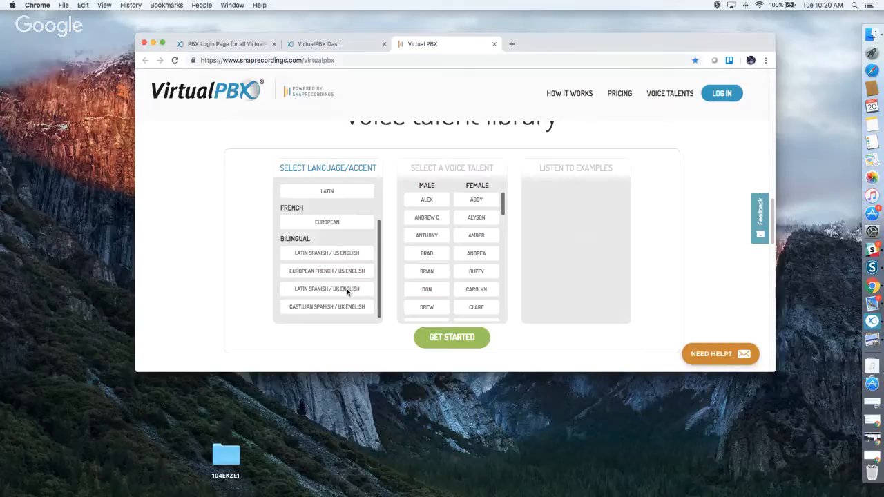
scroll(477, 290, down, 2)
scroll(600, 273, down, 8)
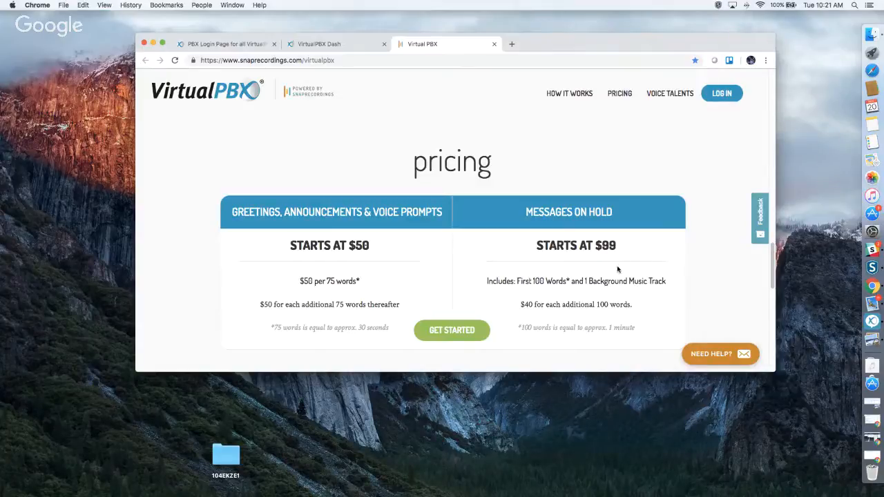
scroll(619, 270, up, 1)
scroll(618, 269, up, 10)
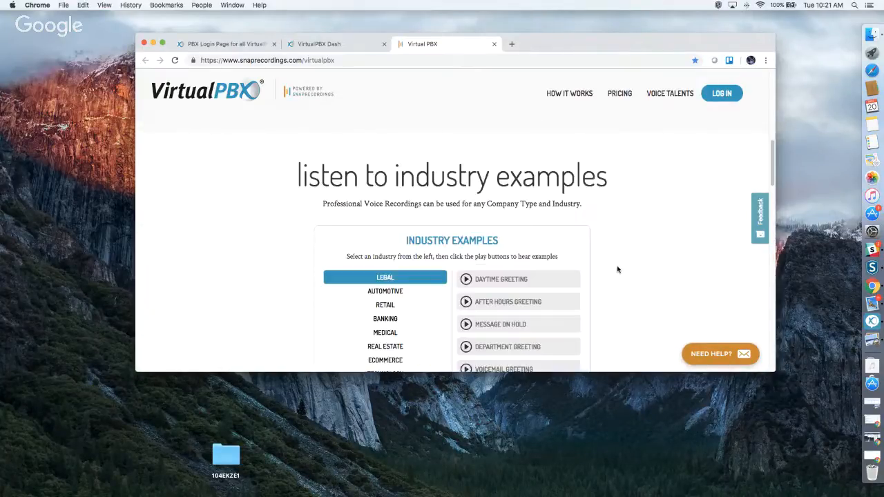
Close the Snap Recordings tab and cancel the Virtual Receptionist dialog.
click(495, 44)
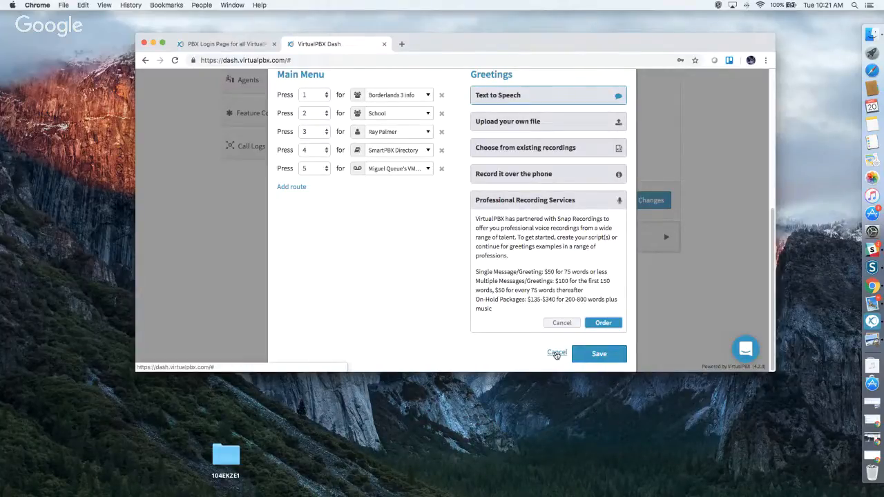
click(557, 354)
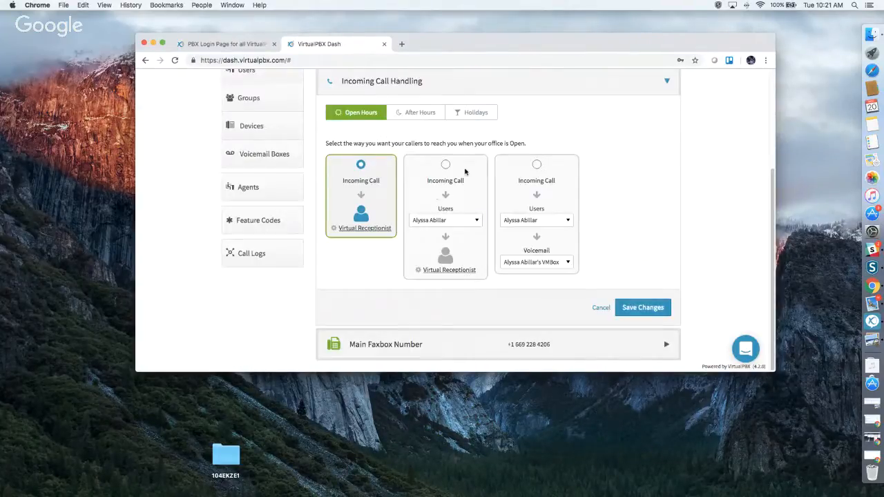
Select the ring-then-receptionist open-hours option and route it to the Sales group.
click(458, 165)
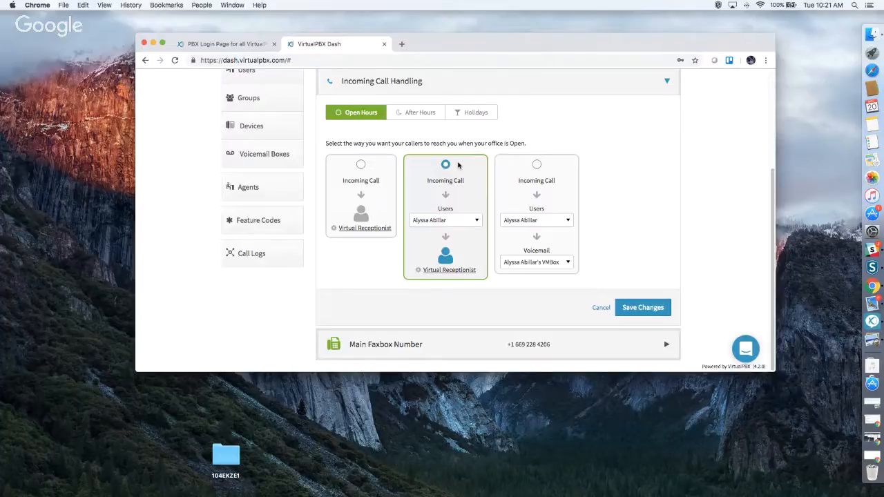
click(464, 220)
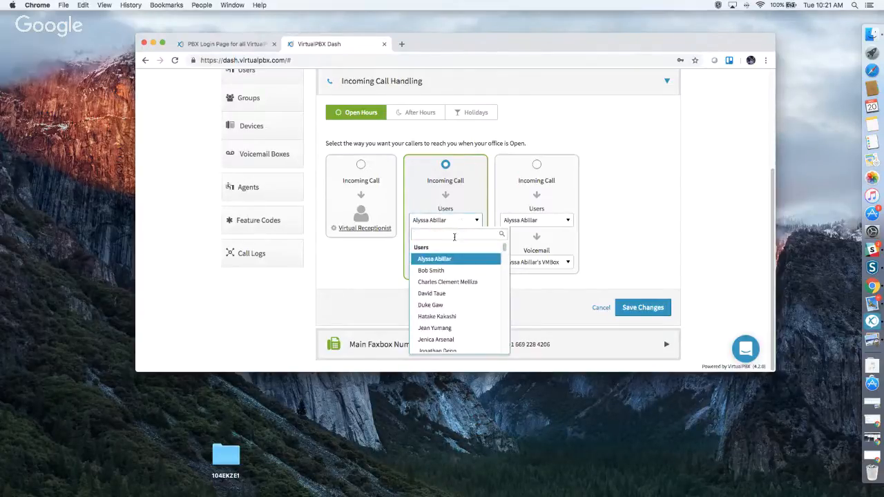
scroll(456, 305, down, 15)
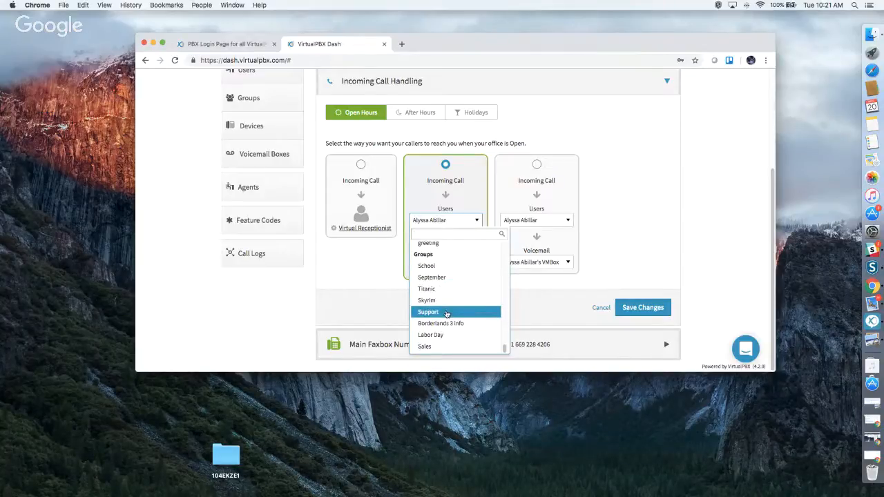
click(442, 346)
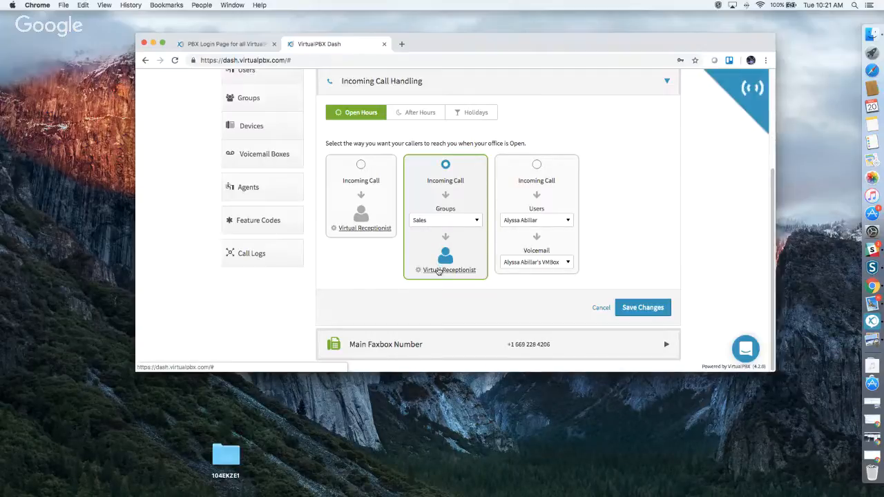
Switch open-hours routing to ring a single user, then that user's voicemail.
click(438, 270)
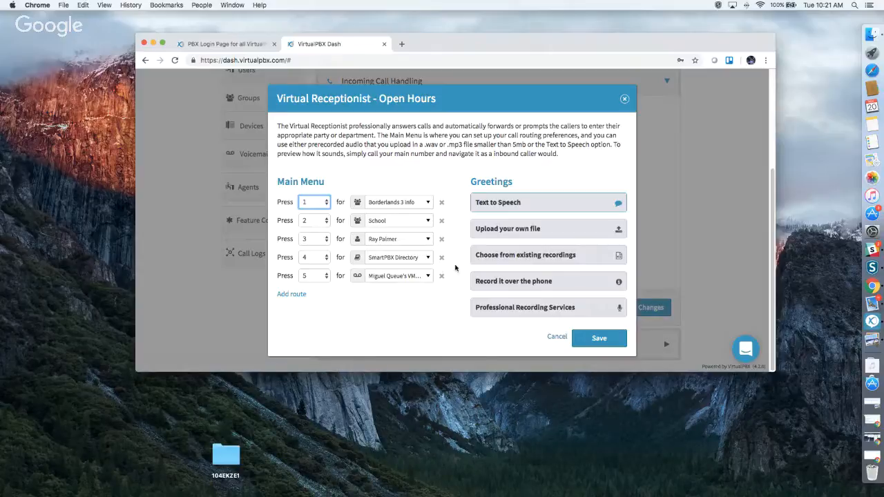
click(624, 99)
click(537, 165)
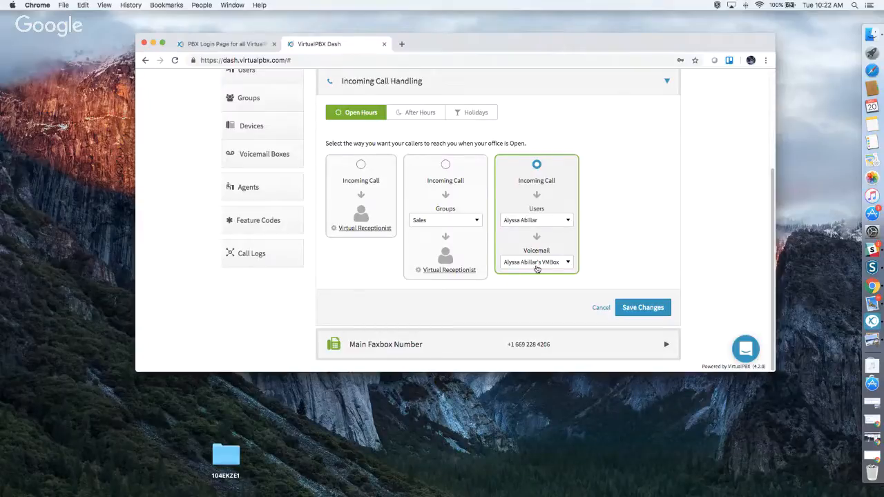
Set the third card's open-hours route to Skip to Voicemail, then view After Hours routing.
click(540, 223)
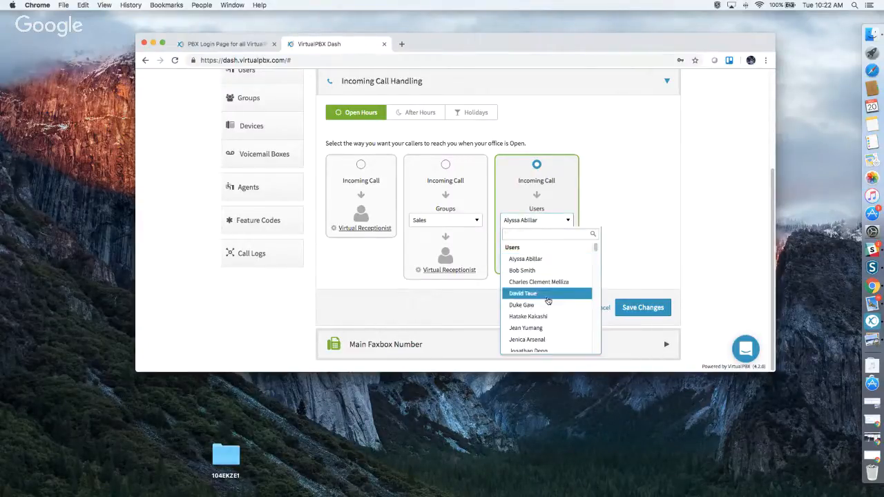
scroll(546, 297, down, 10)
click(532, 346)
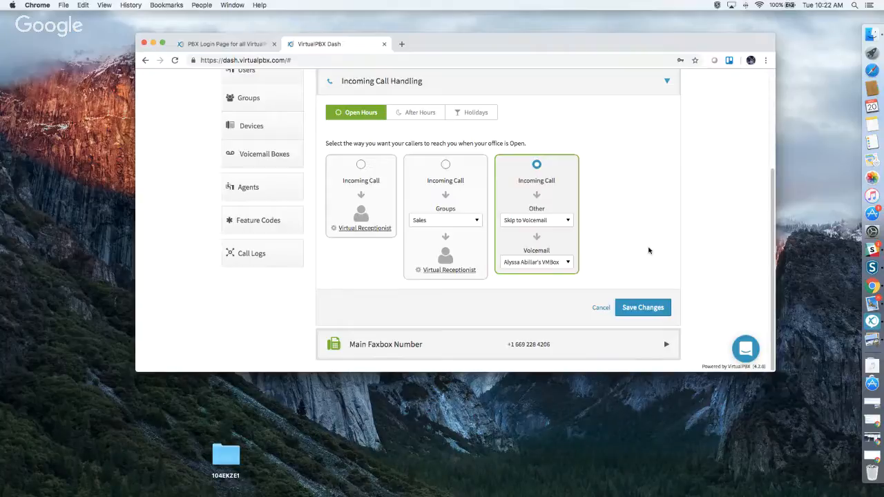
click(412, 115)
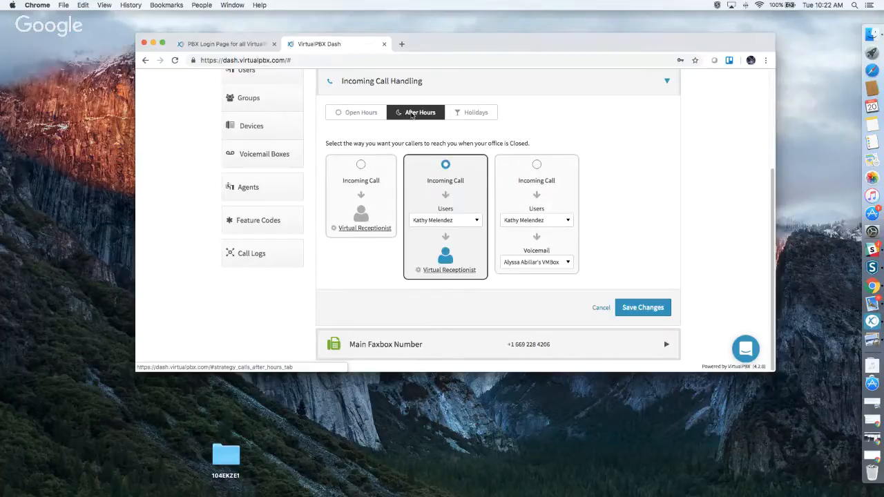
Choose Virtual Receptionist routing for after hours and preview its settings without changes.
click(360, 174)
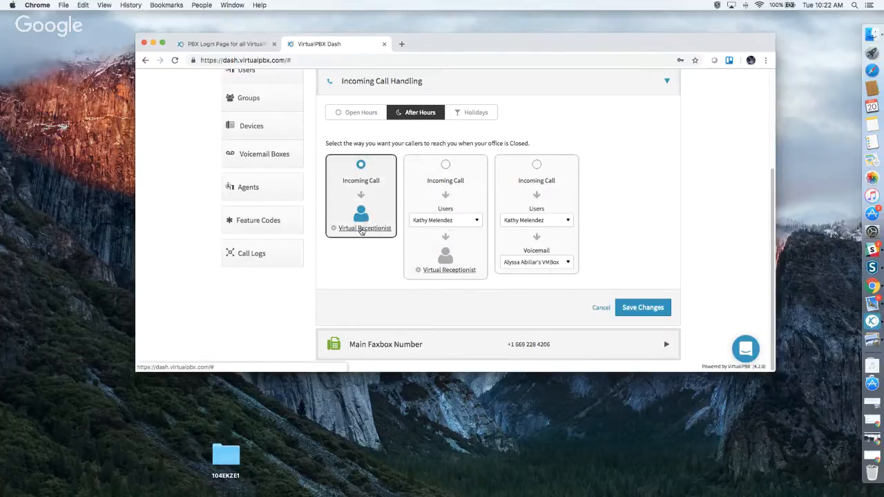
click(360, 229)
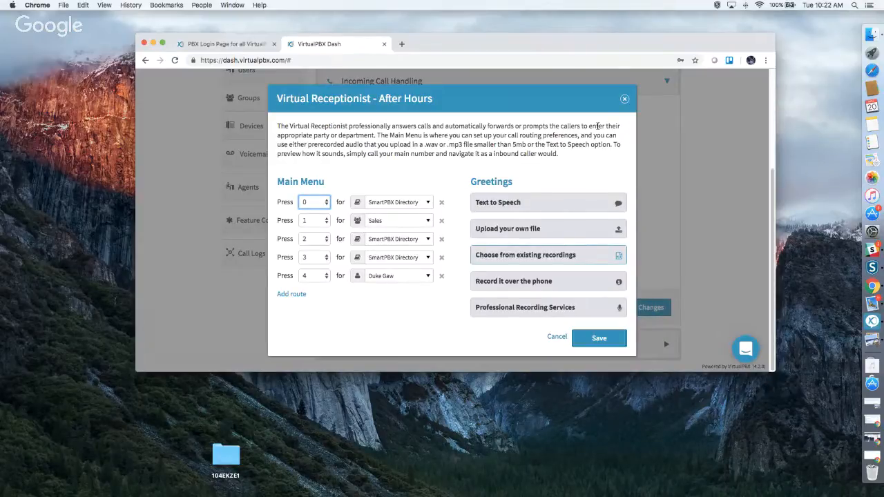
click(625, 99)
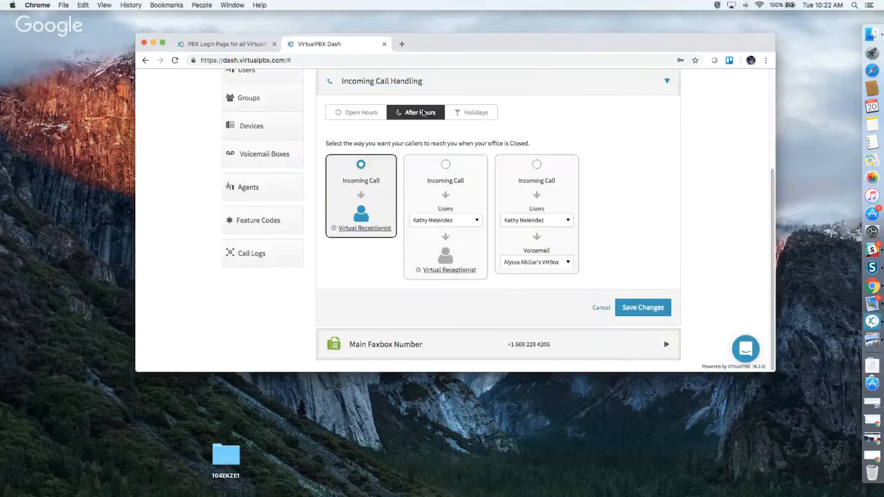
click(354, 117)
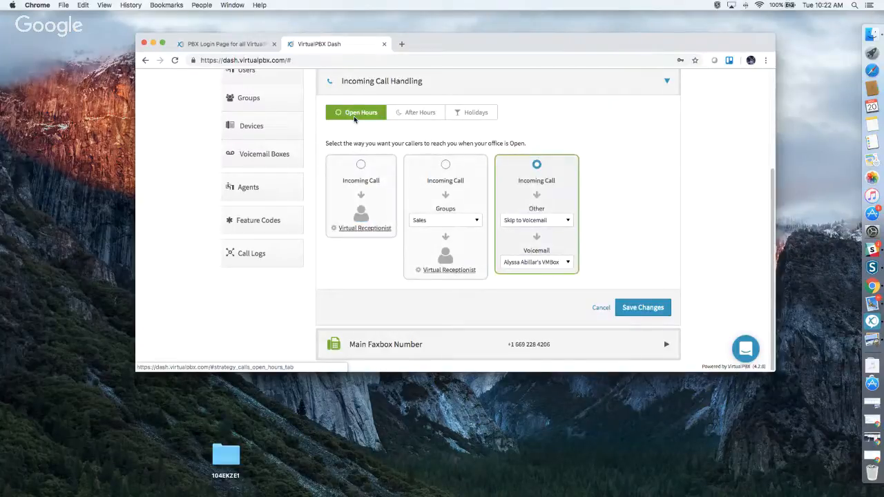
click(413, 113)
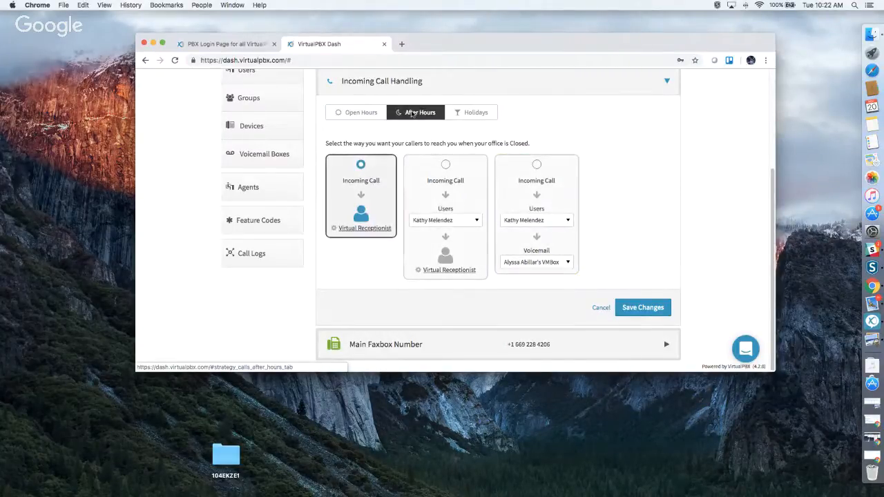
click(474, 113)
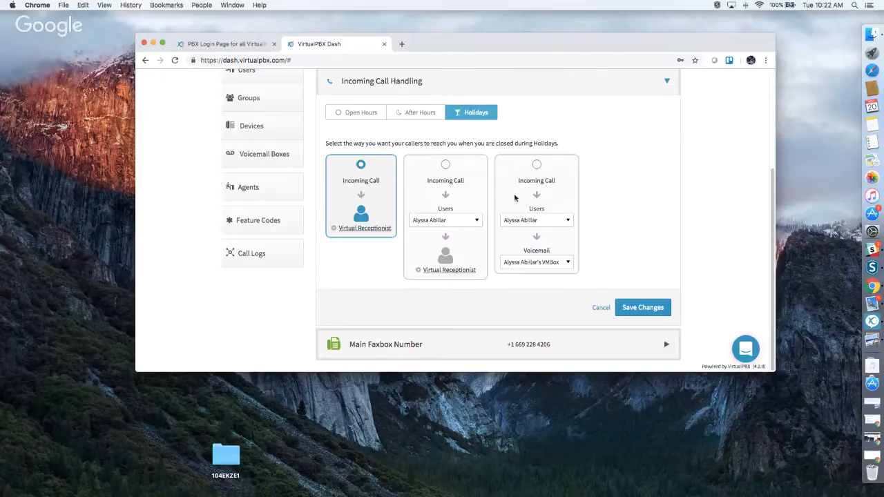
click(451, 344)
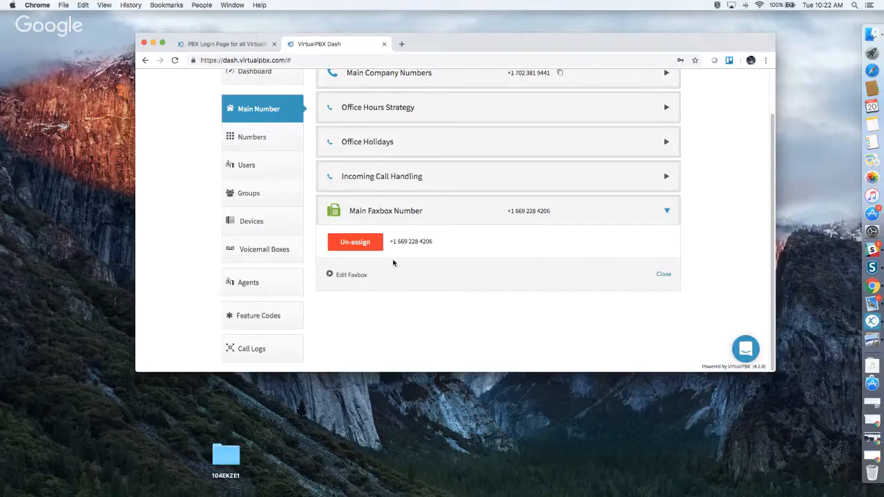
click(357, 276)
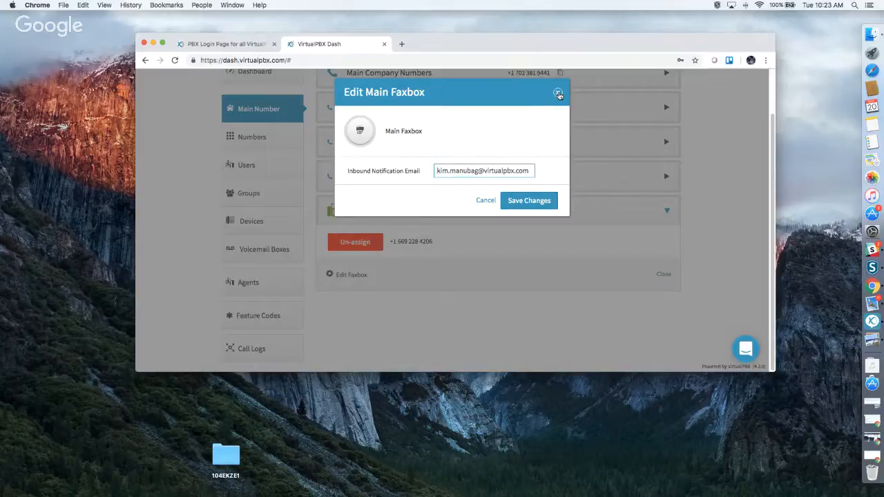
click(558, 93)
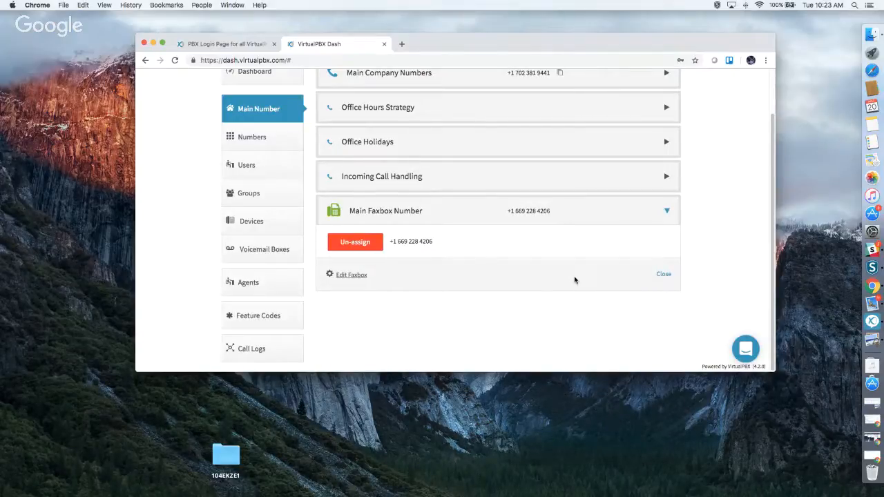
scroll(574, 280, up, 2)
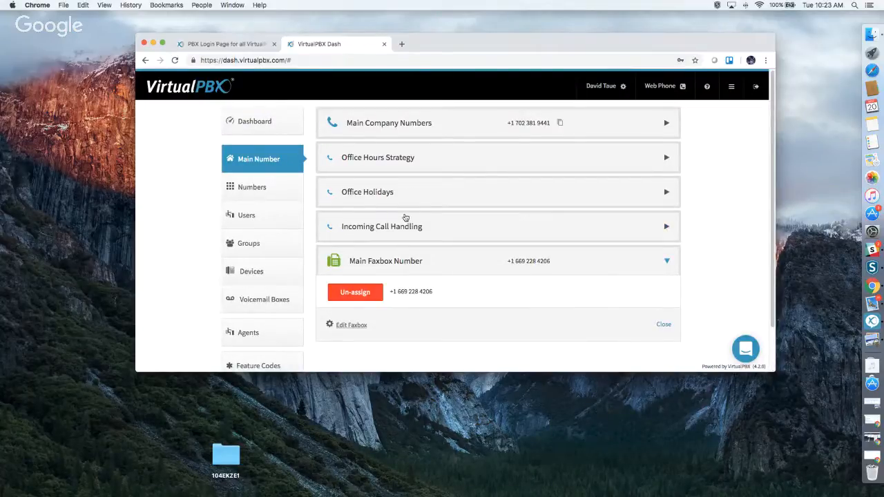
Check the account's numbers and Spare Numbers, then open Port requests listing two Port Requested entries.
click(266, 187)
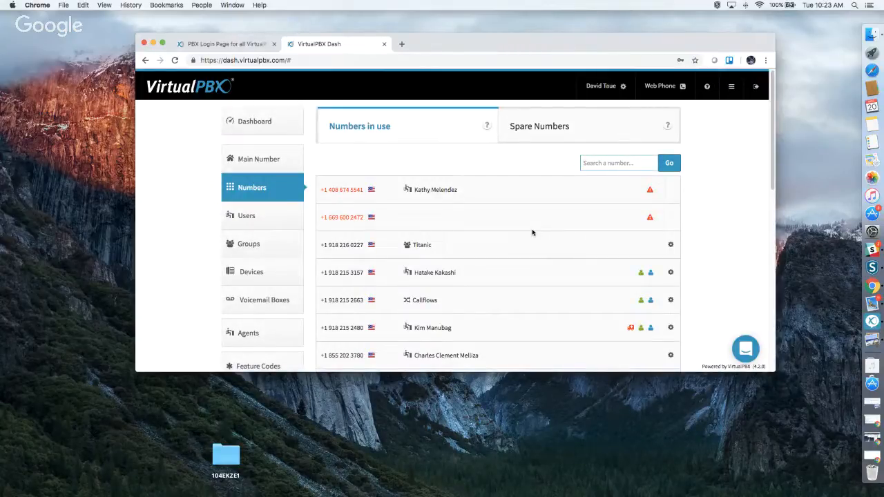
scroll(516, 191, down, 10)
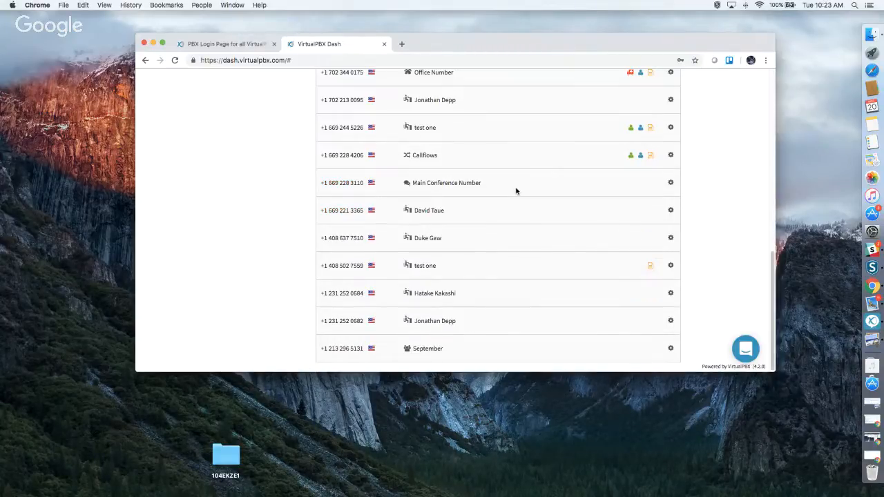
scroll(517, 191, up, 10)
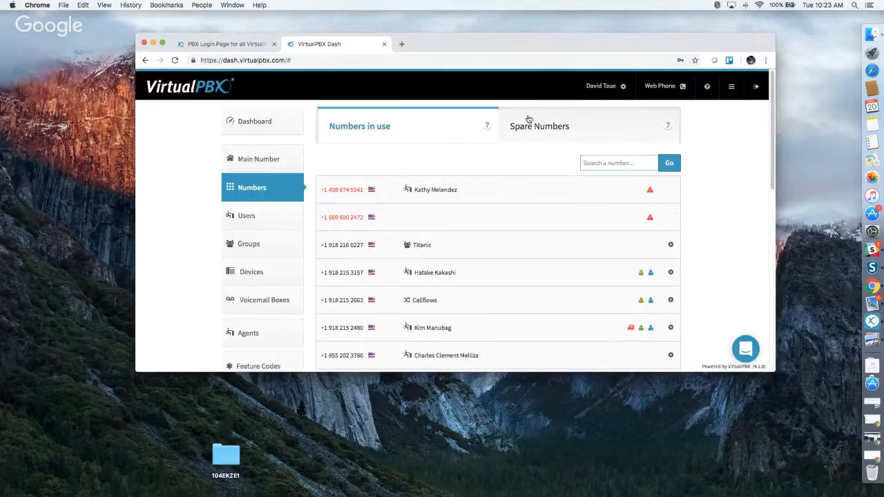
click(527, 124)
scroll(519, 262, down, 2)
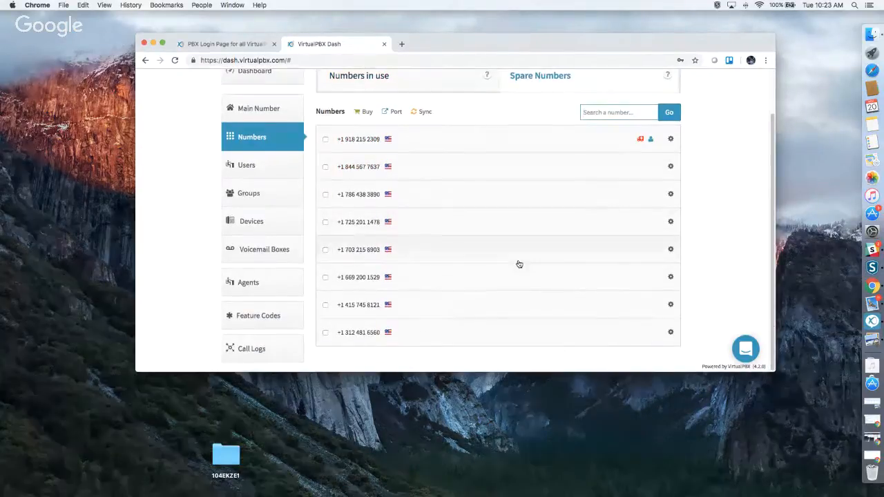
scroll(519, 264, up, 2)
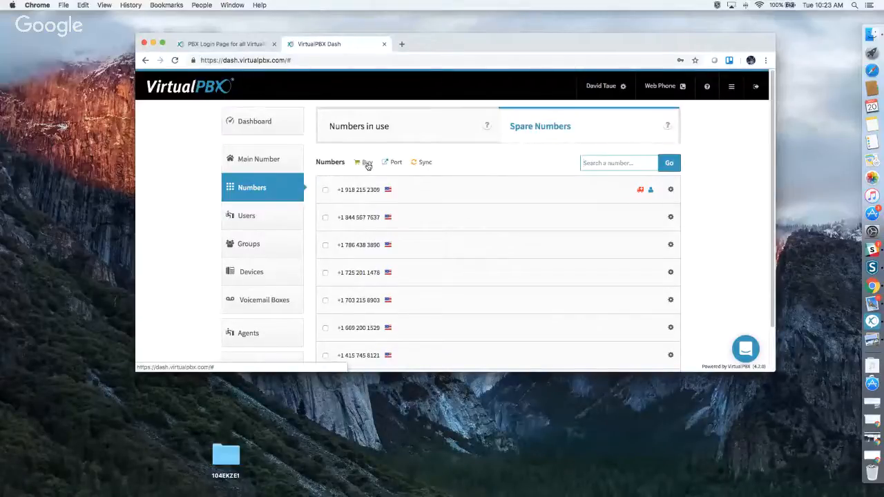
click(397, 163)
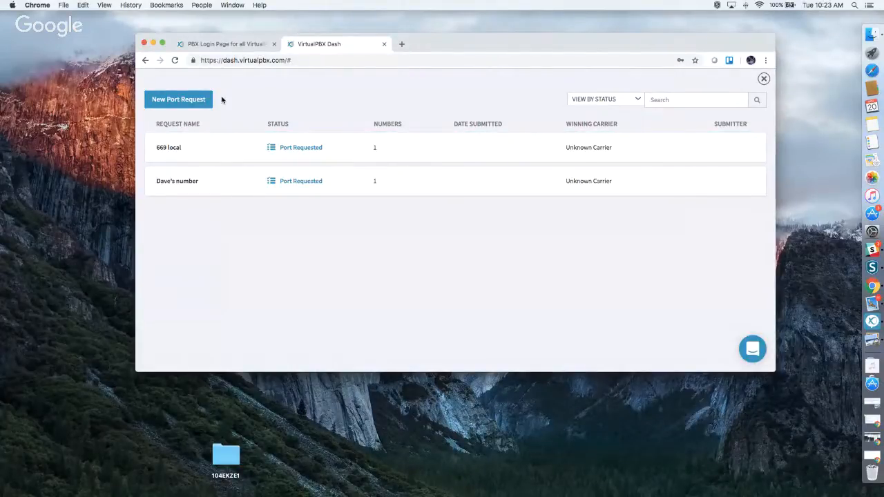
Start a new port request, back out of the form, and switch to the PBX Login Page tab.
click(197, 100)
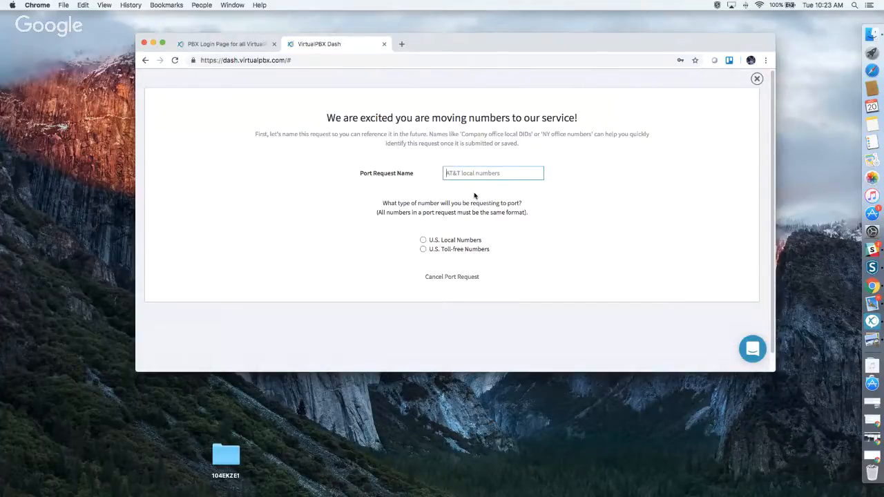
click(145, 61)
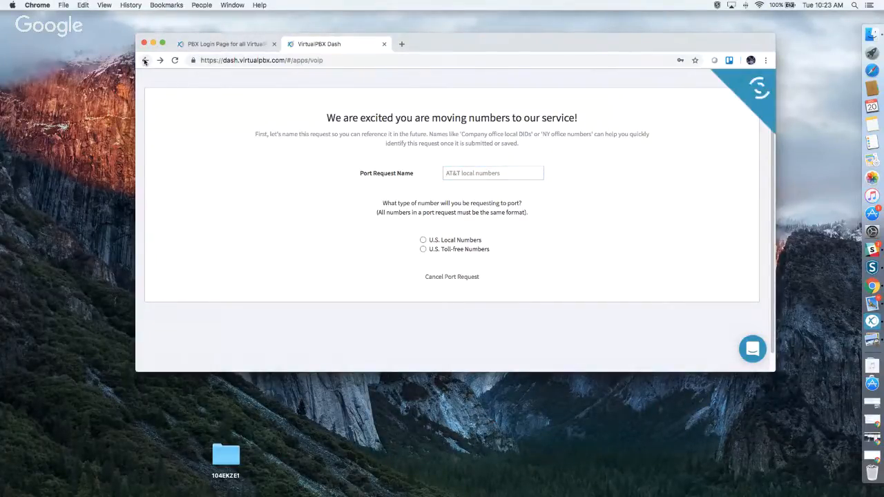
click(225, 44)
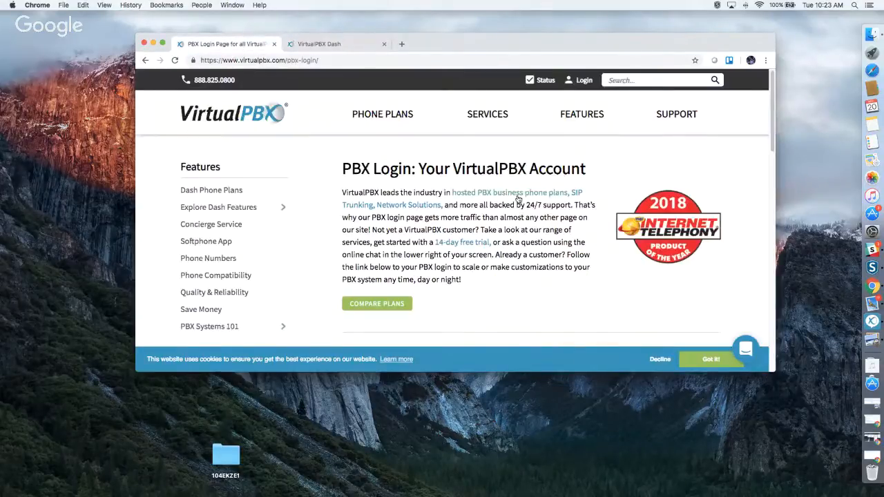
Open the Dash Support page and browse its list of help articles.
mouse_move(680, 130)
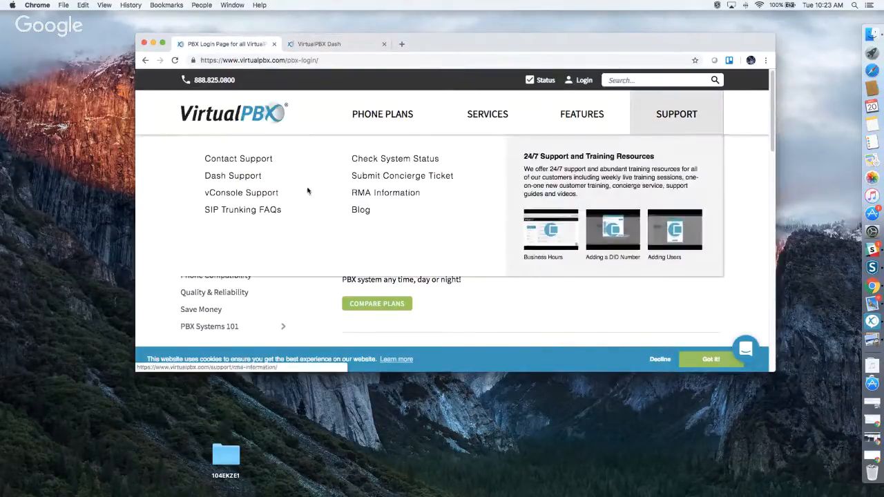
click(247, 178)
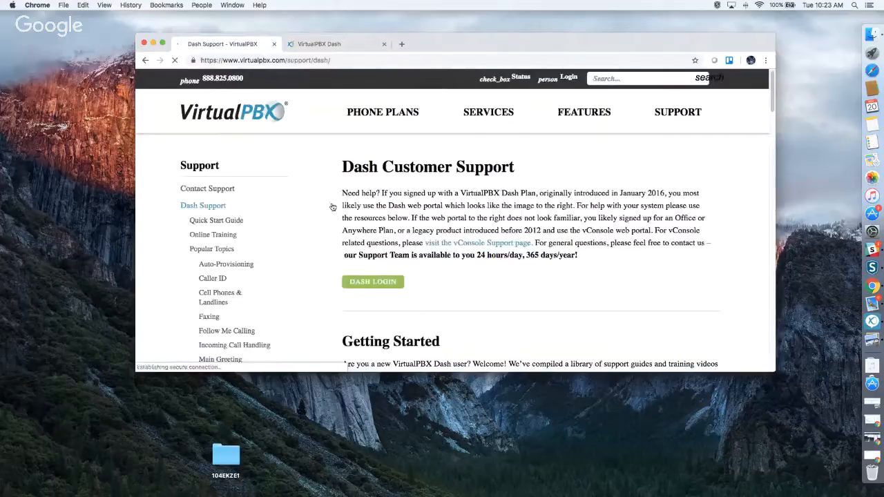
scroll(495, 238, down, 5)
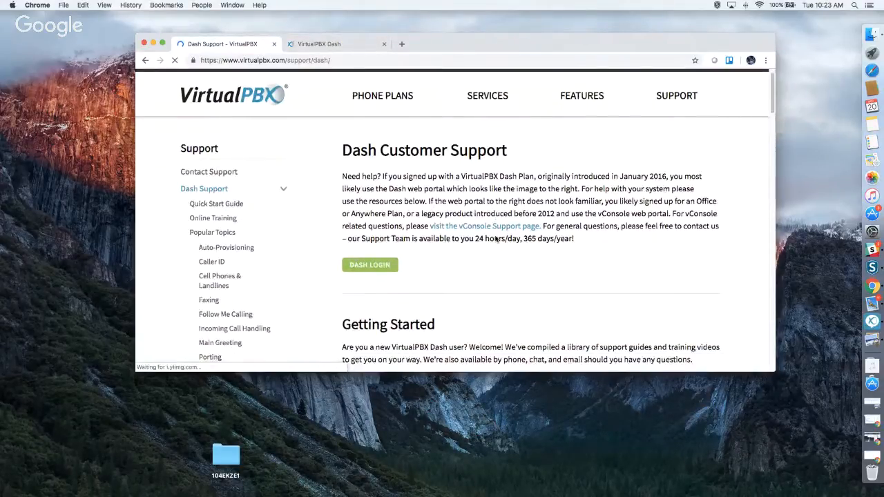
scroll(495, 238, down, 10)
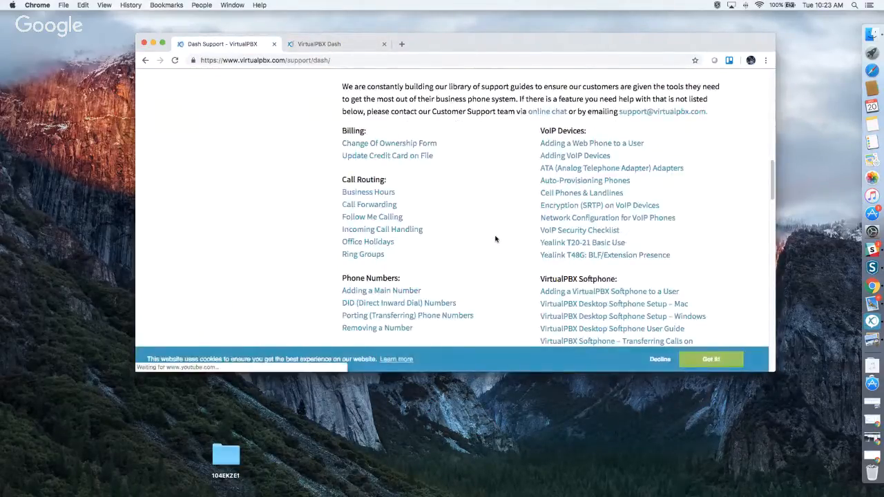
scroll(496, 239, down, 3)
scroll(495, 239, down, 3)
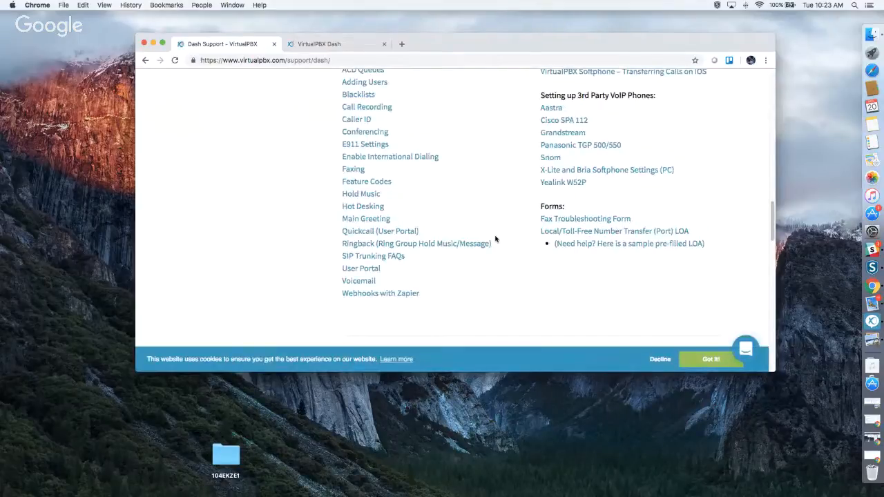
scroll(495, 239, down, 1)
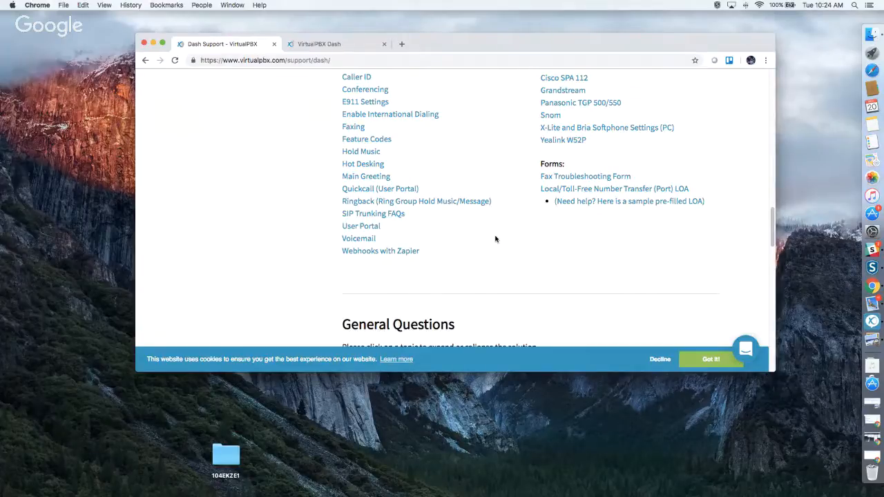
scroll(495, 239, up, 2)
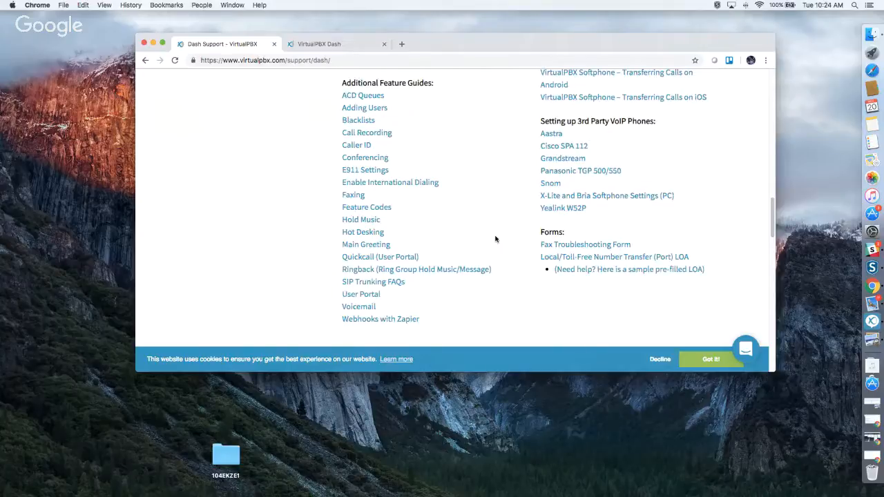
scroll(496, 239, up, 1)
scroll(496, 239, up, 2)
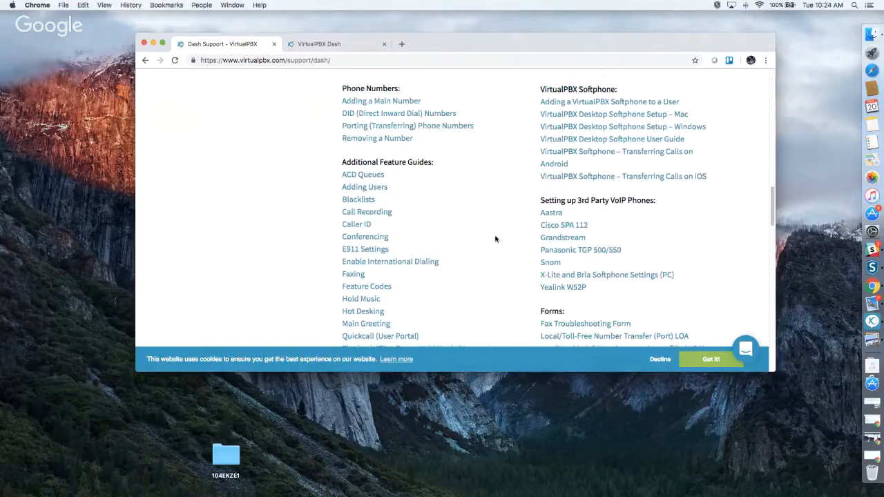
Read the porting phone numbers guide through steps 9–11 to the port request live-status step.
click(391, 151)
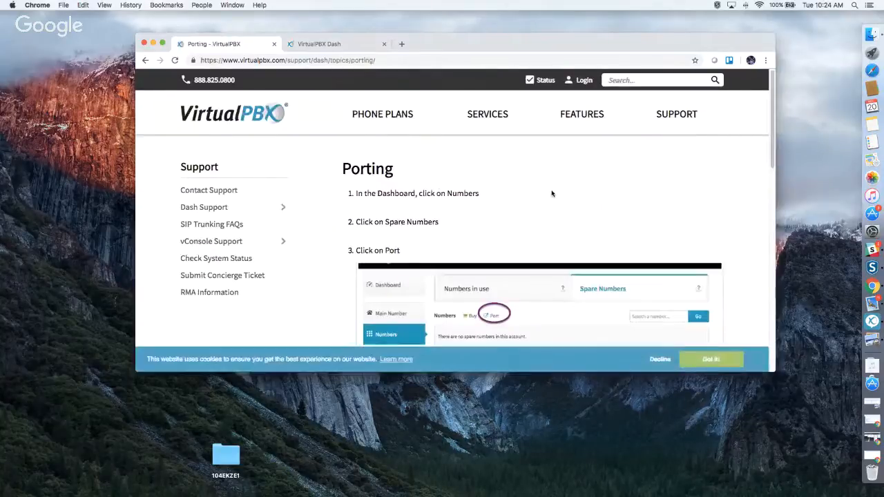
scroll(552, 194, down, 5)
scroll(552, 194, up, 3)
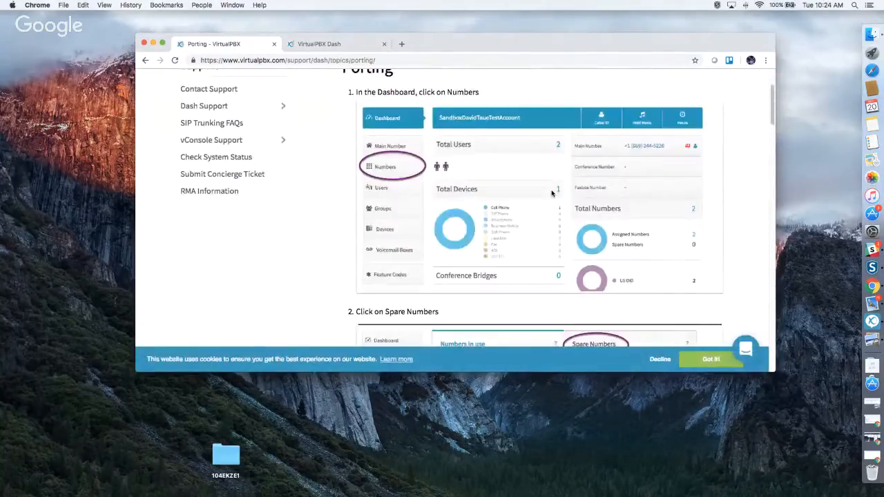
scroll(552, 195, down, 6)
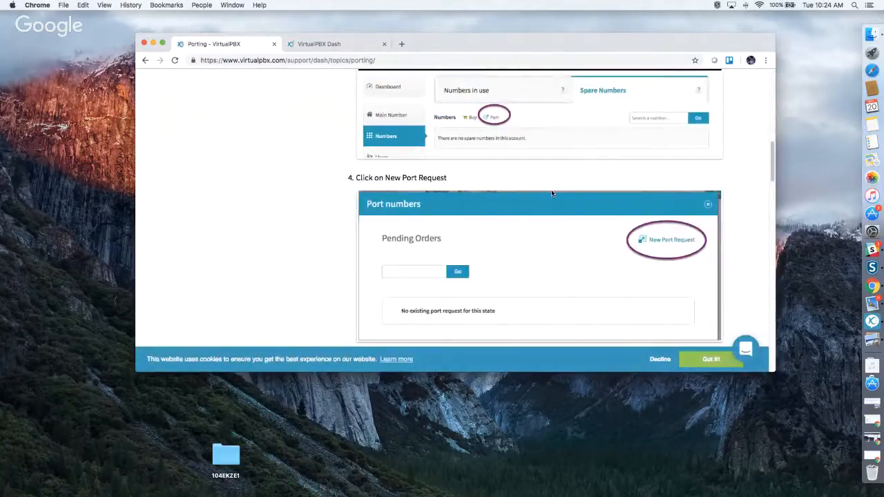
scroll(552, 194, down, 2)
scroll(552, 194, down, 4)
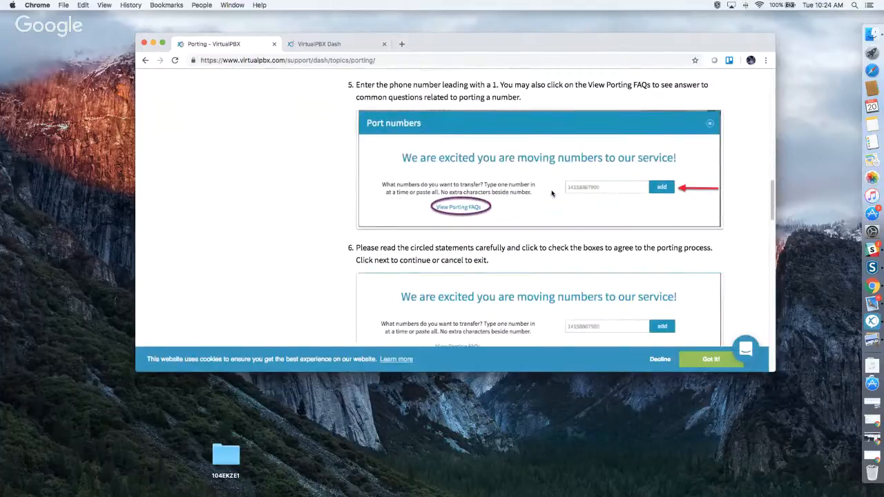
scroll(551, 194, down, 2)
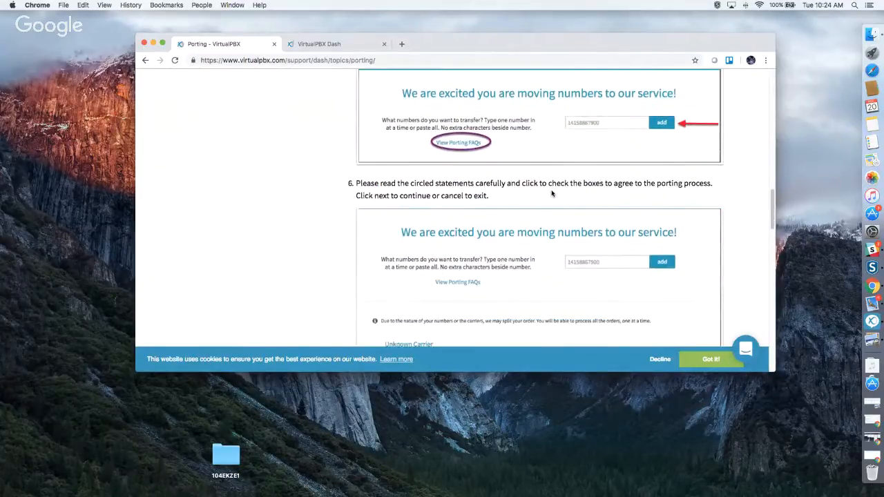
scroll(551, 194, down, 1)
scroll(551, 194, down, 5)
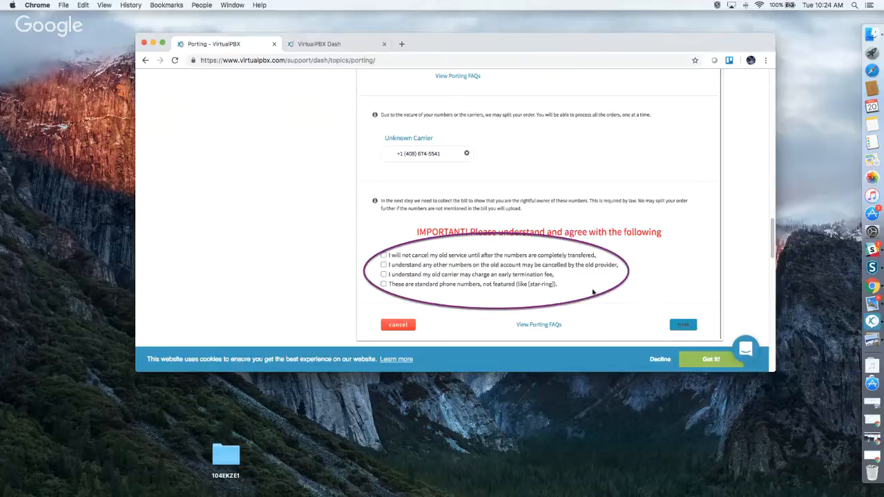
scroll(592, 292, down, 10)
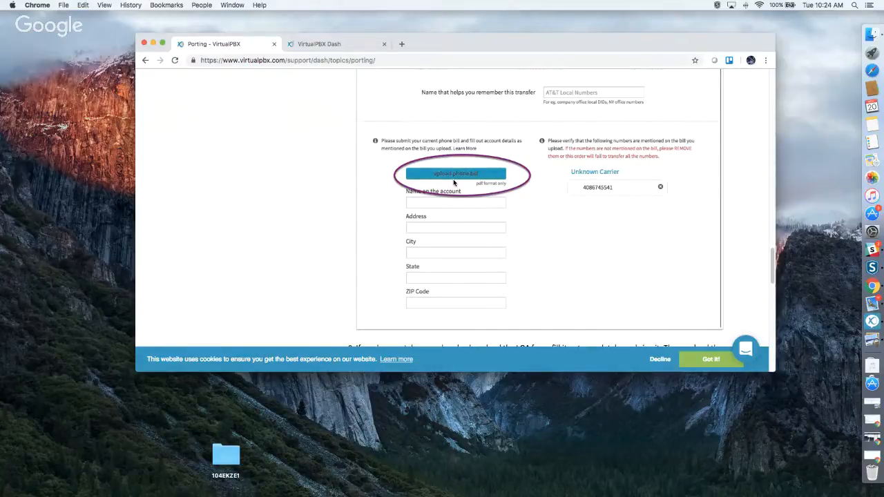
scroll(542, 285, down, 3)
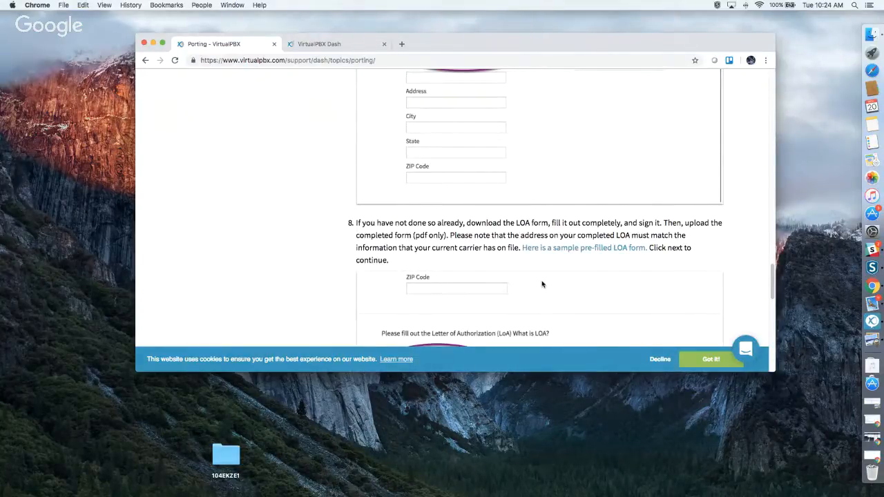
scroll(542, 284, down, 2)
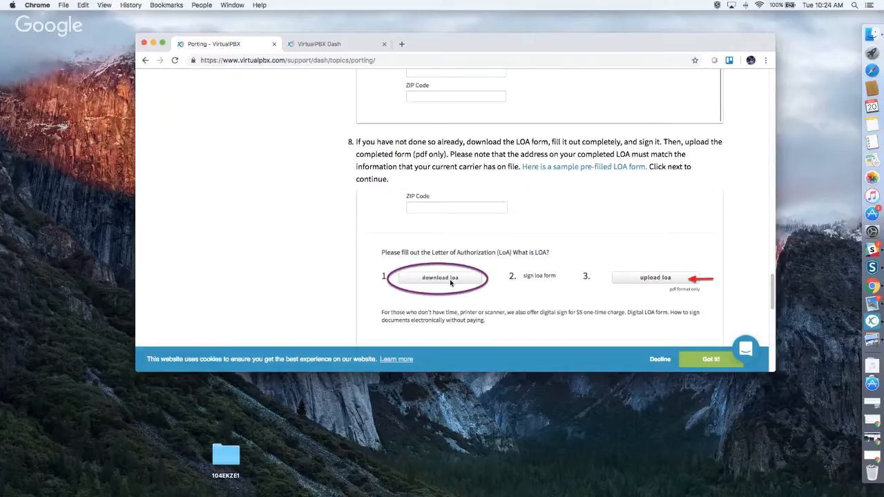
scroll(450, 279, down, 4)
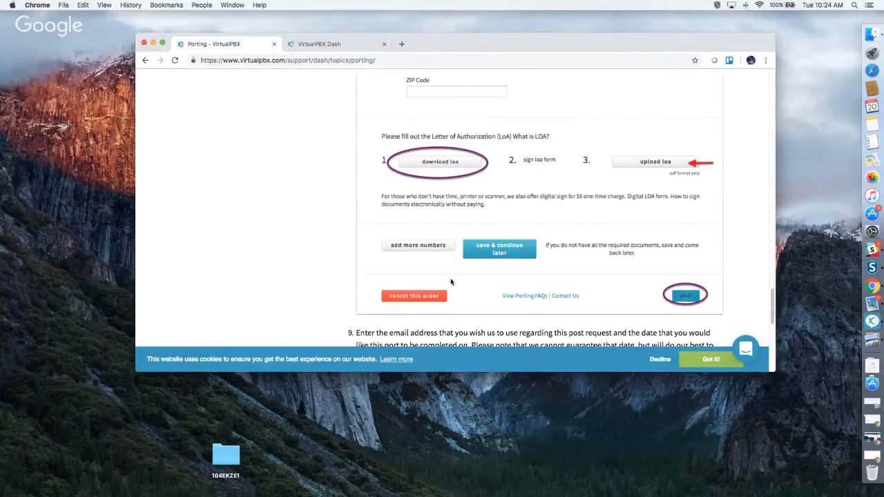
scroll(450, 281, down, 10)
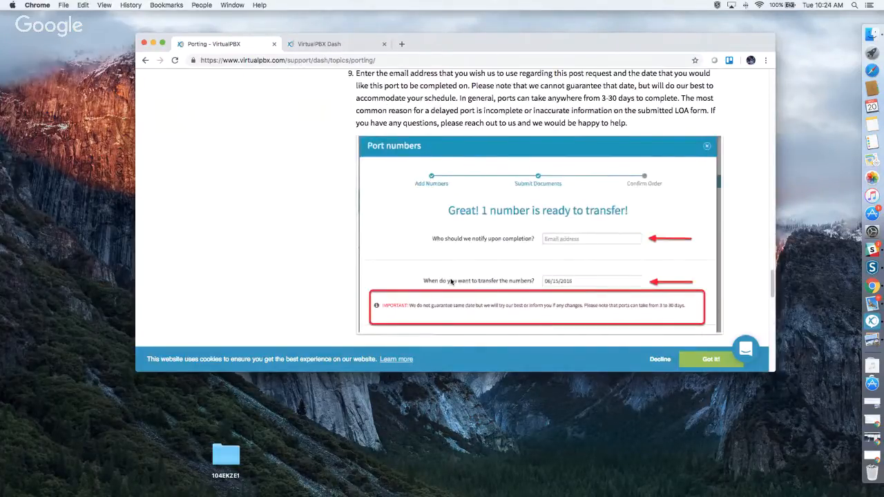
scroll(450, 281, down, 8)
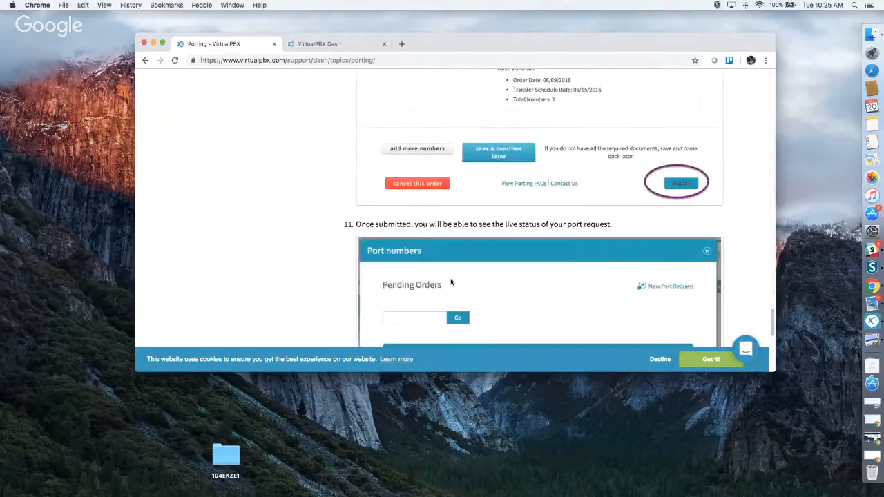
scroll(450, 281, down, 5)
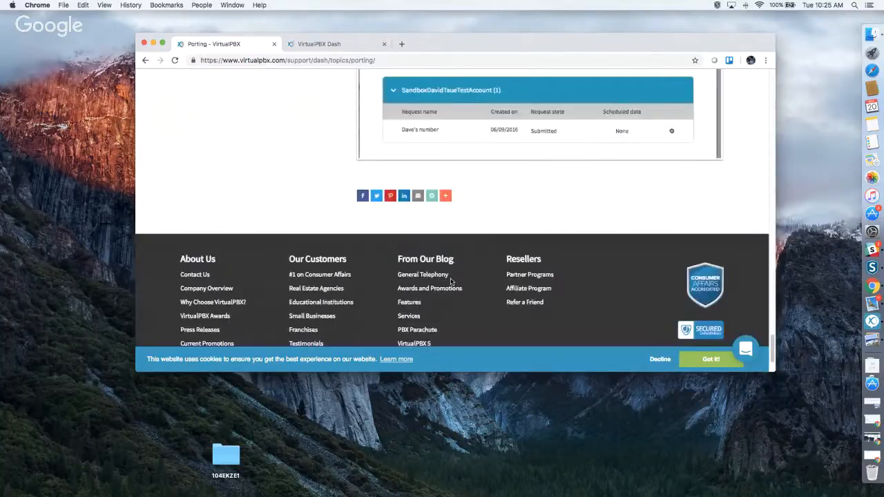
Return to the Dash tab and close the unfinished port request form to reach the Dashboard.
click(307, 47)
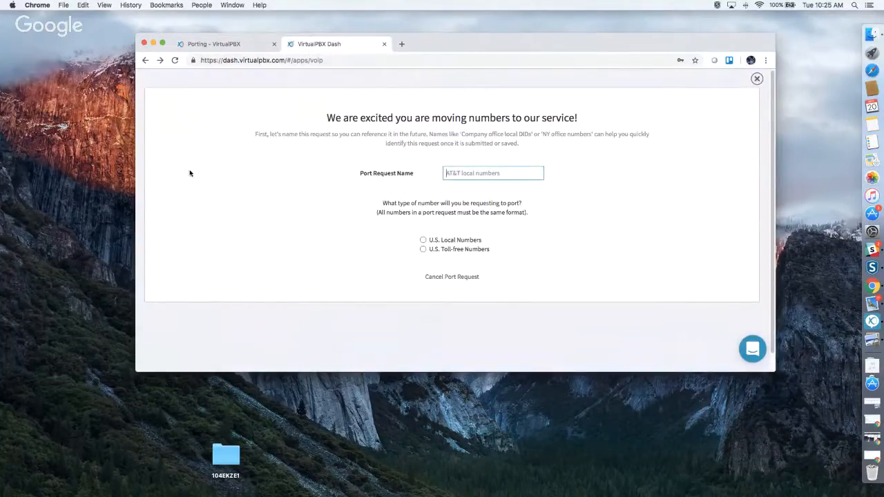
click(144, 61)
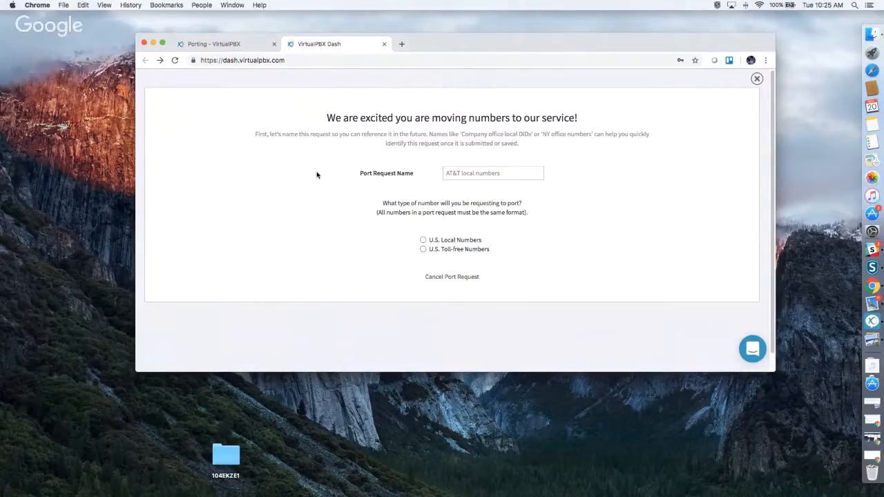
click(757, 78)
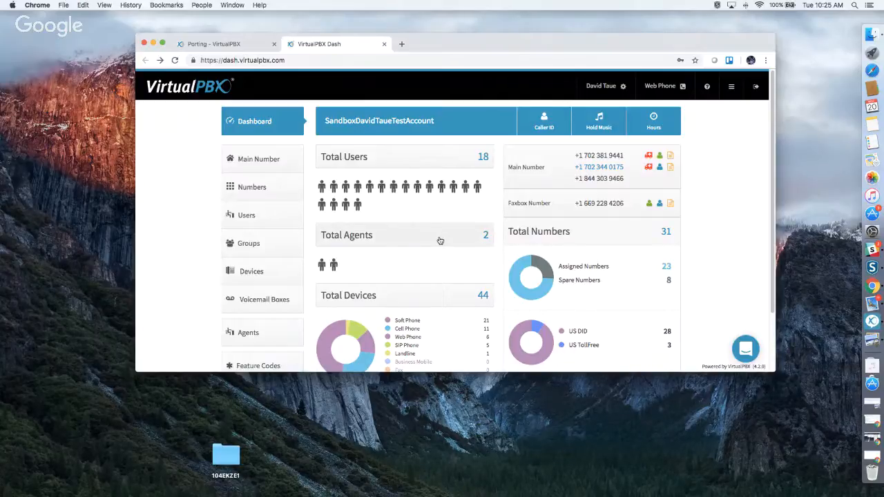
Open the Users list and shift the Create User form aside to see existing extensions.
click(243, 216)
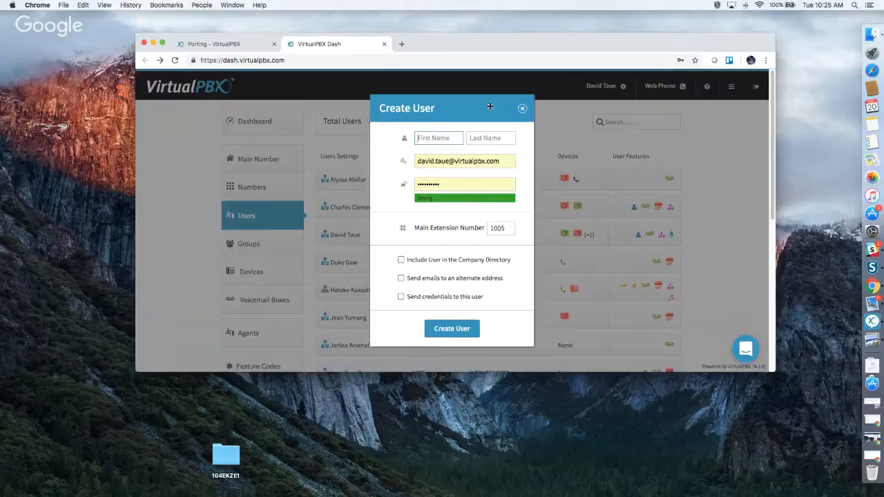
drag(495, 111, 635, 118)
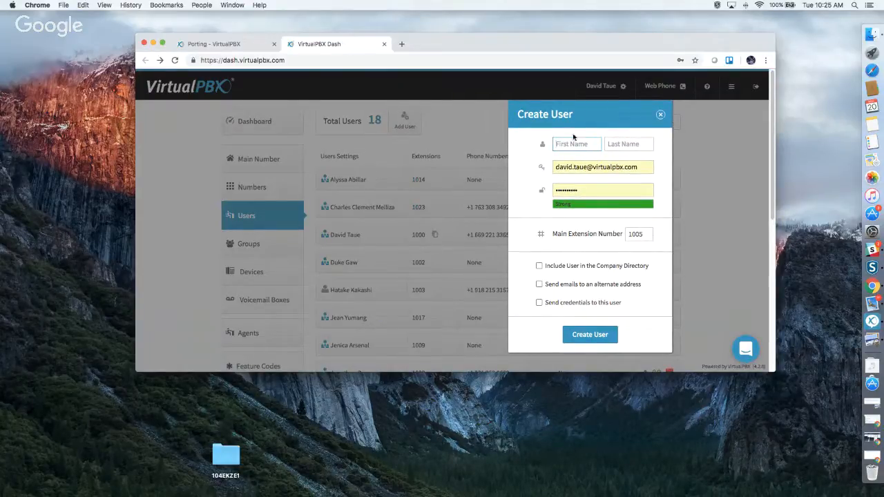
drag(596, 116, 562, 105)
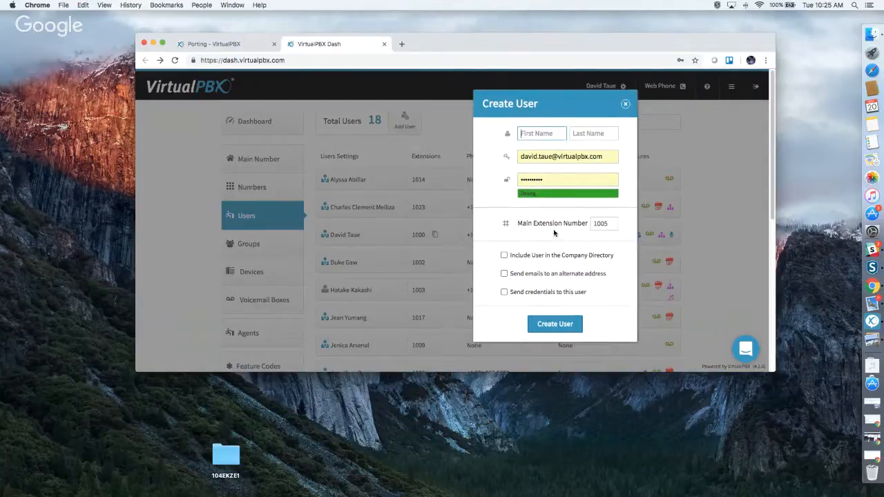
Try Create User options (extension 1005, directory listing, alternate email, send credentials), then close without creating.
click(612, 224)
click(611, 223)
click(515, 257)
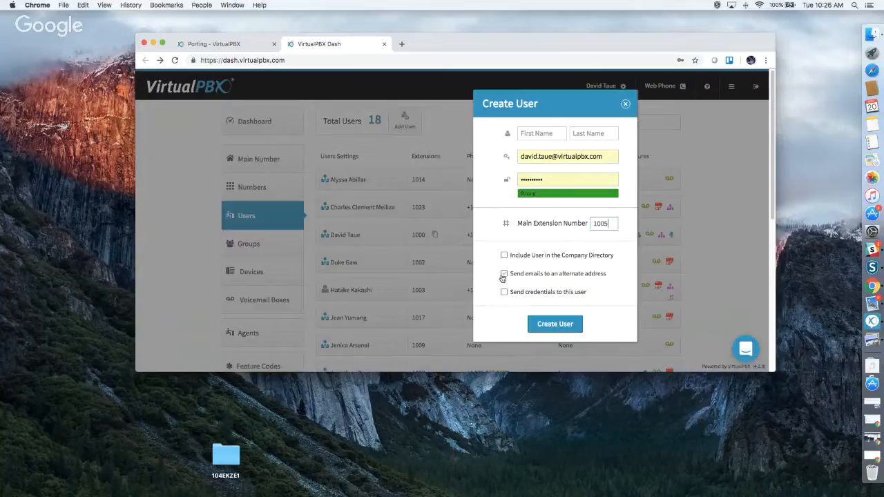
click(504, 275)
click(504, 292)
click(626, 104)
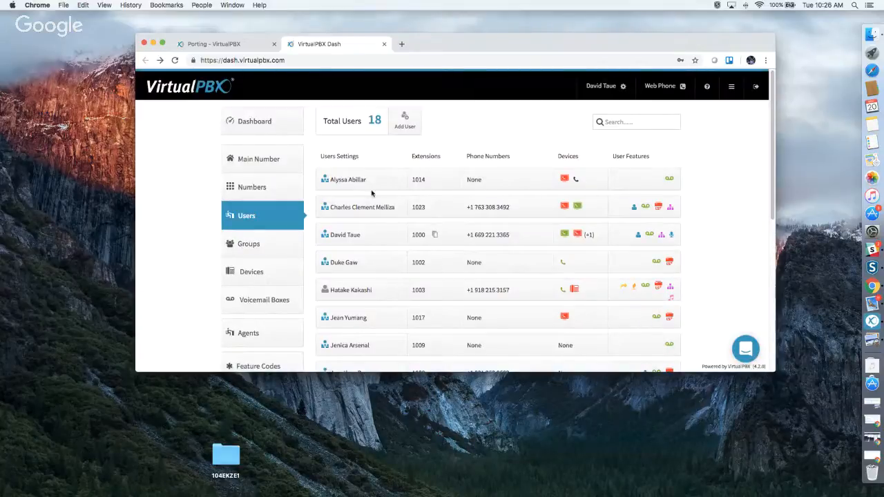
Open extension 1003's settings and preview Change Credentials, Change PIN and alternate-address emails without changing them.
click(367, 291)
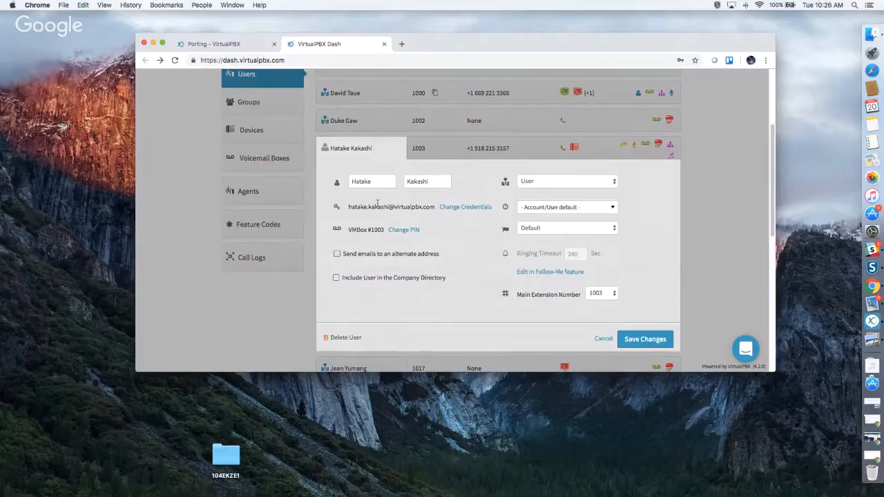
click(465, 207)
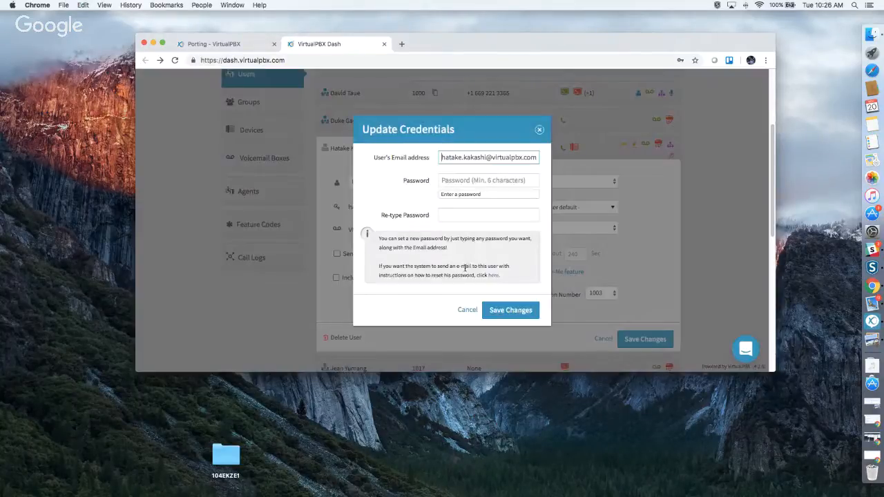
click(541, 130)
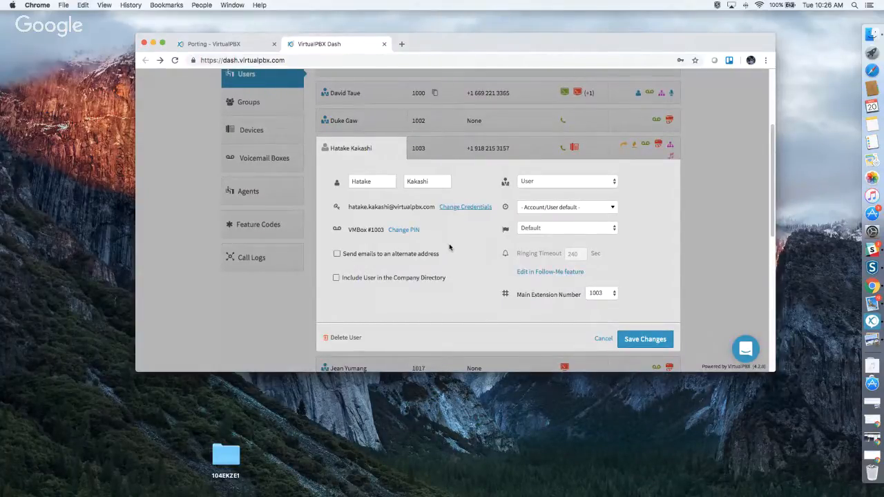
click(398, 233)
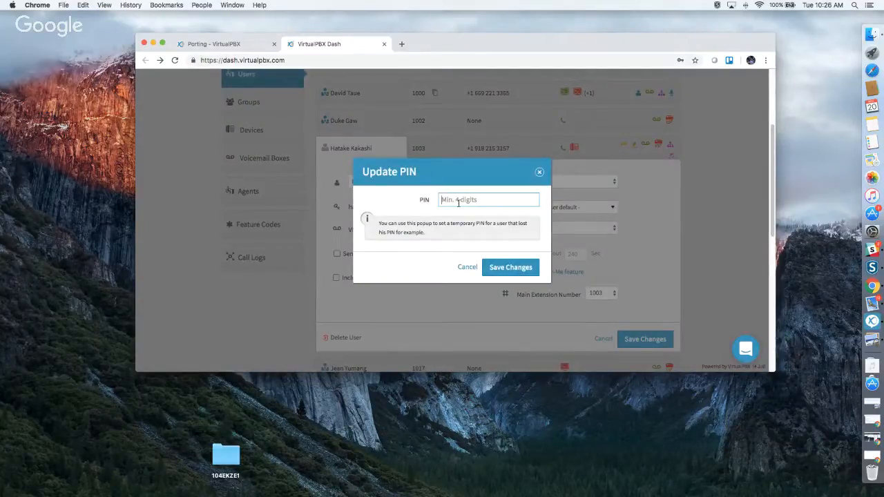
click(539, 172)
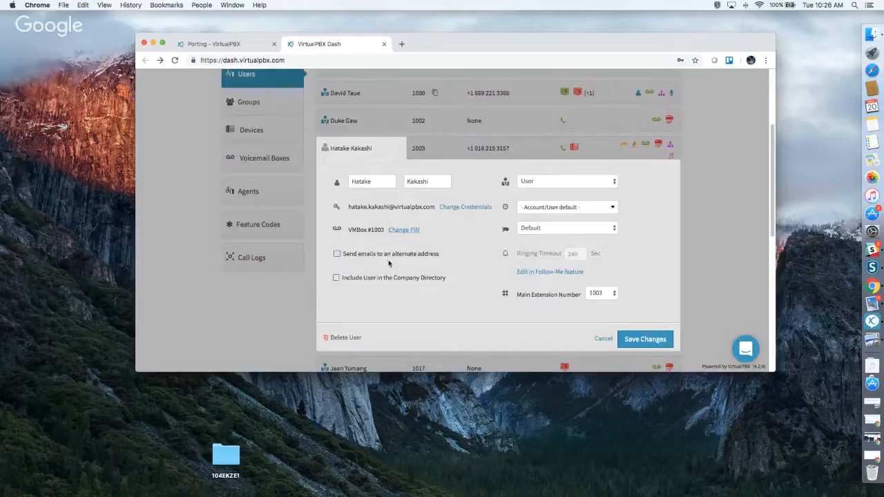
click(337, 256)
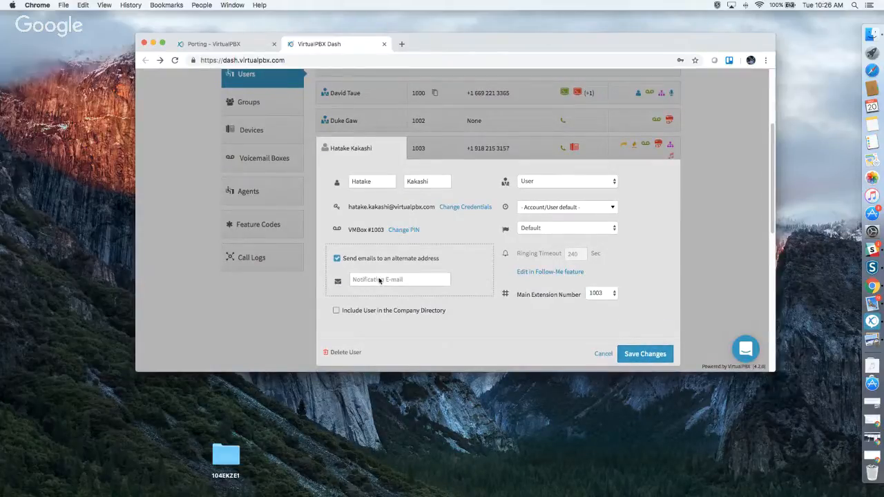
click(337, 259)
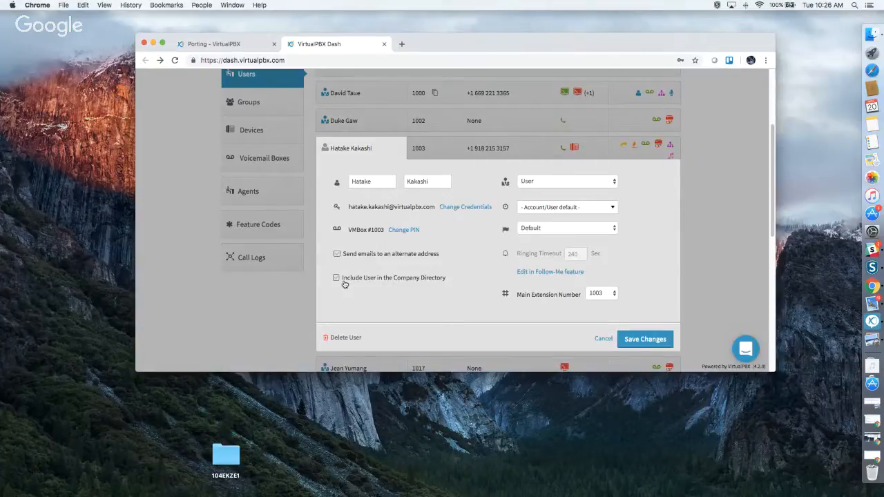
Inspect extension 1003's role, timezone and ring-strategy choices, keeping them unchanged, then cancel without saving.
click(585, 183)
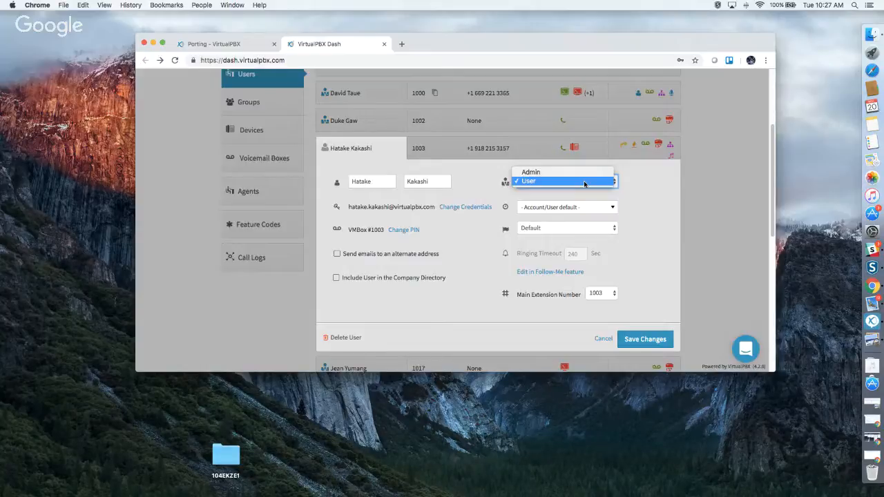
click(628, 213)
click(566, 210)
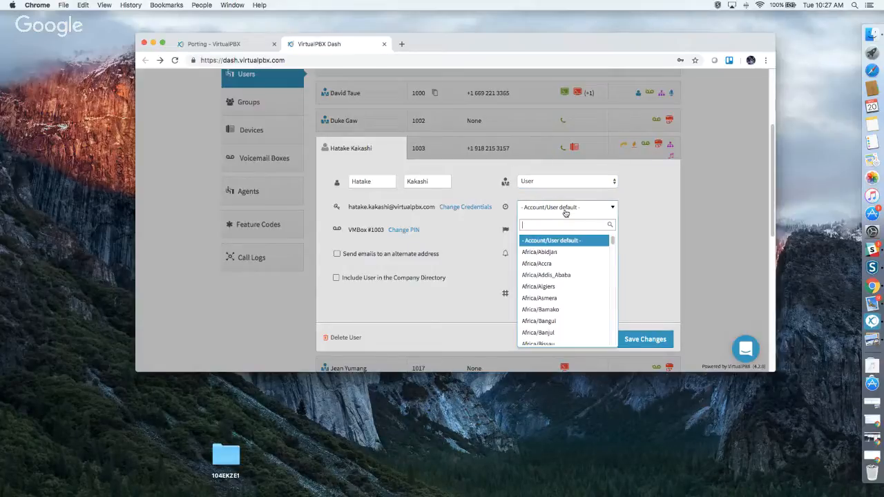
click(637, 213)
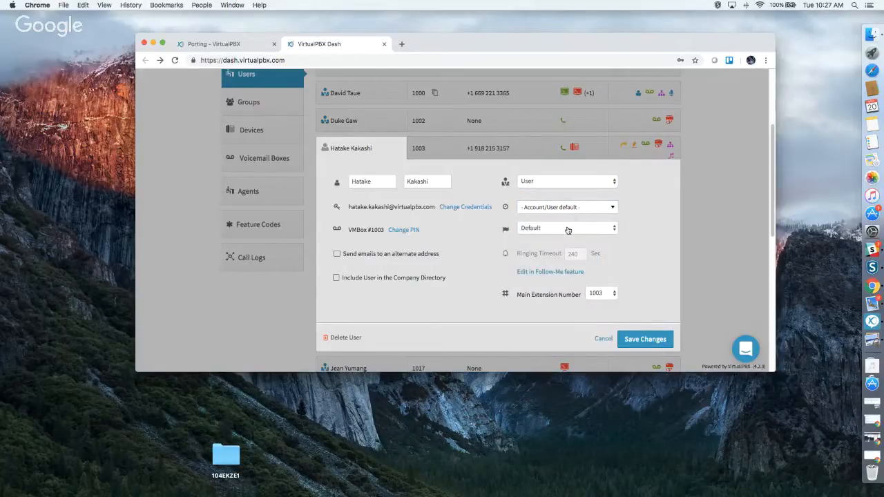
click(568, 231)
click(638, 229)
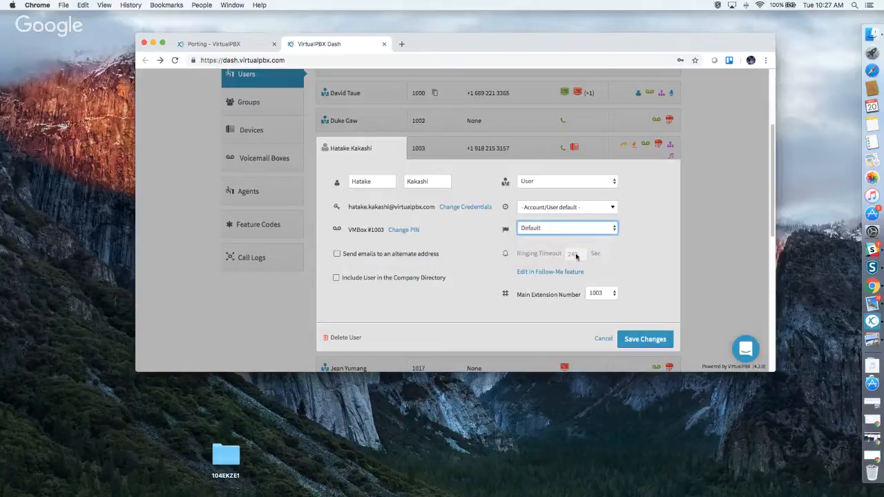
mouse_move(576, 257)
click(600, 338)
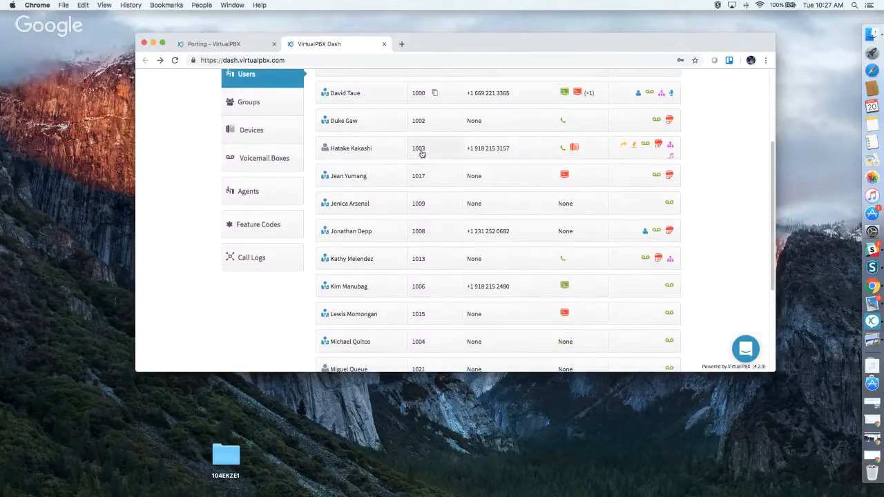
click(422, 154)
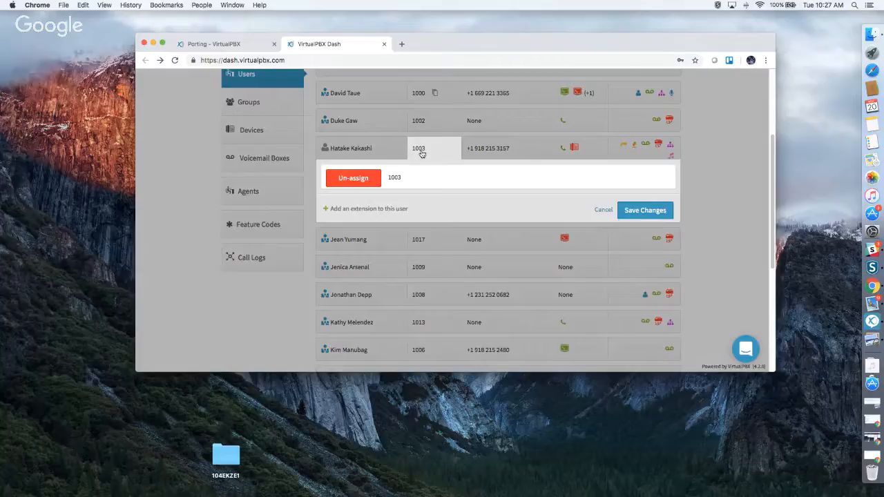
click(494, 148)
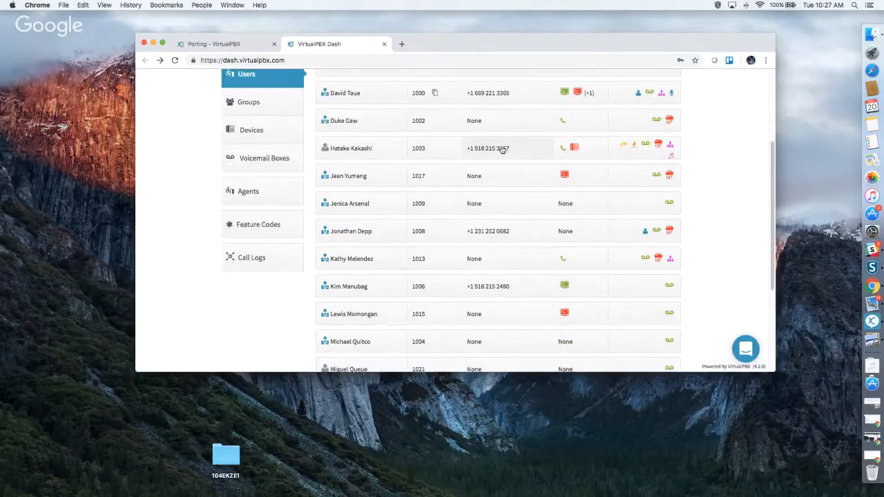
scroll(515, 197, up, 3)
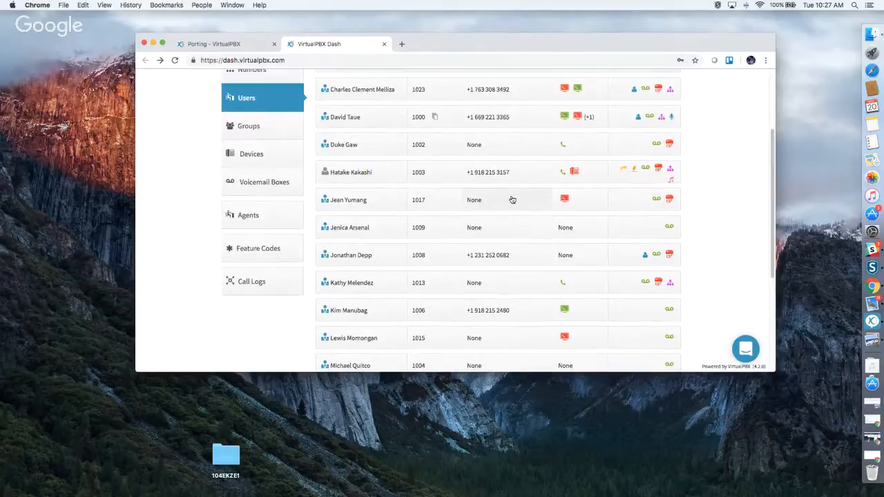